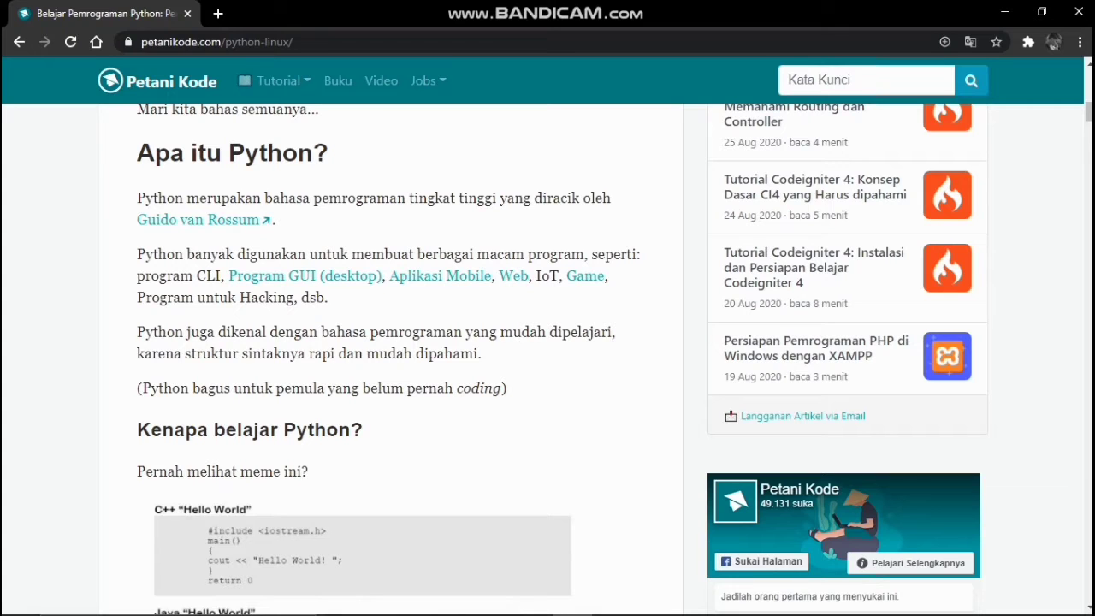
- Read the article's sections on what Python is and why to learn it, including the Hello World comparison
scroll(548, 359, "down", 2)
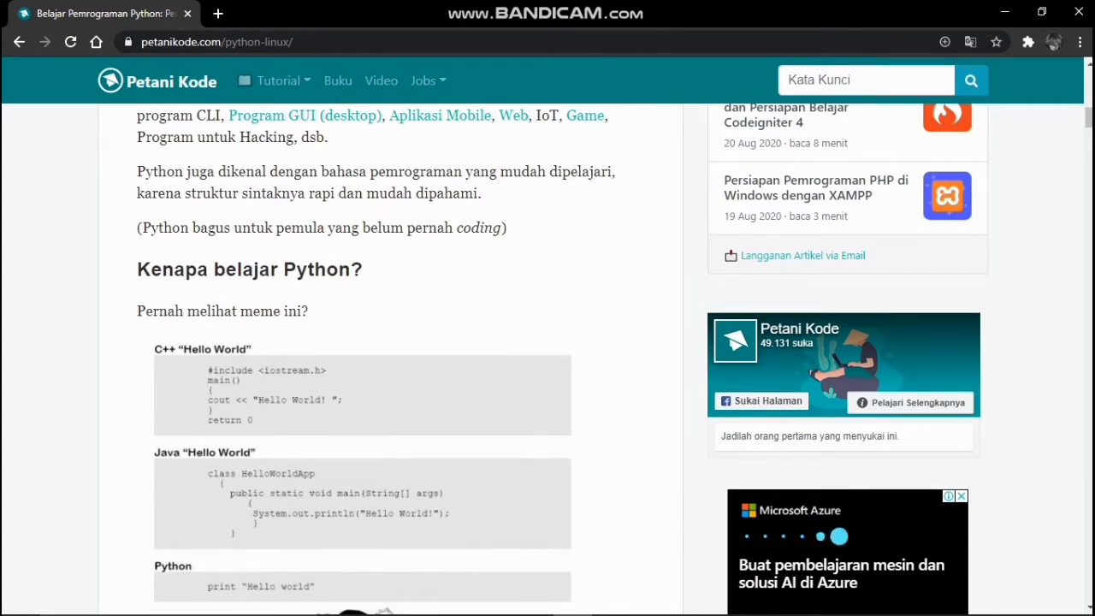
scroll(548, 359, "down", 2)
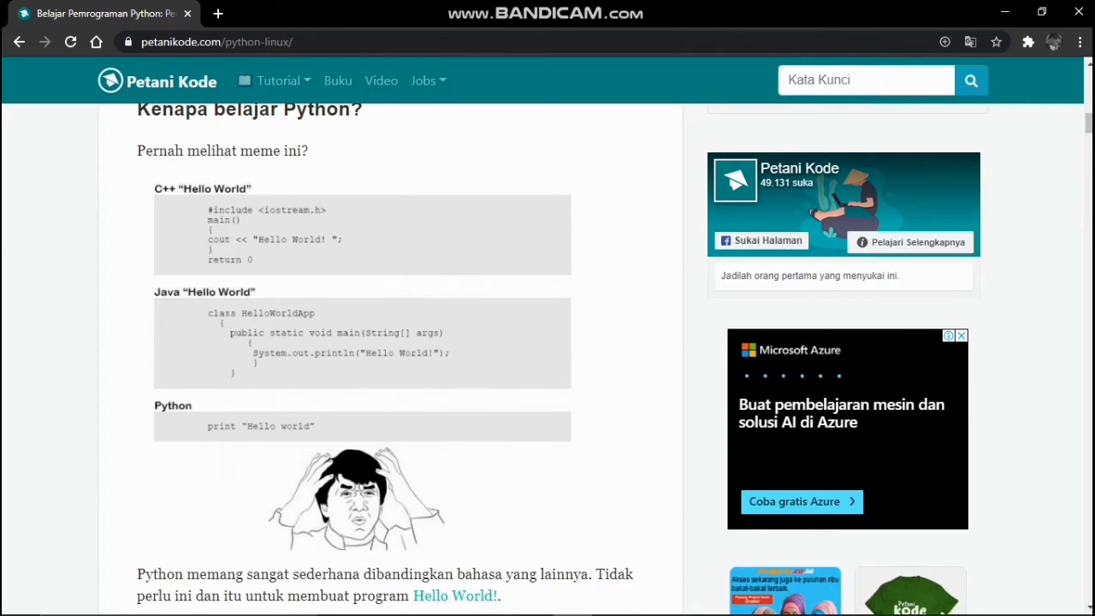
scroll(548, 359, "down", 1)
scroll(548, 359, "down", 2)
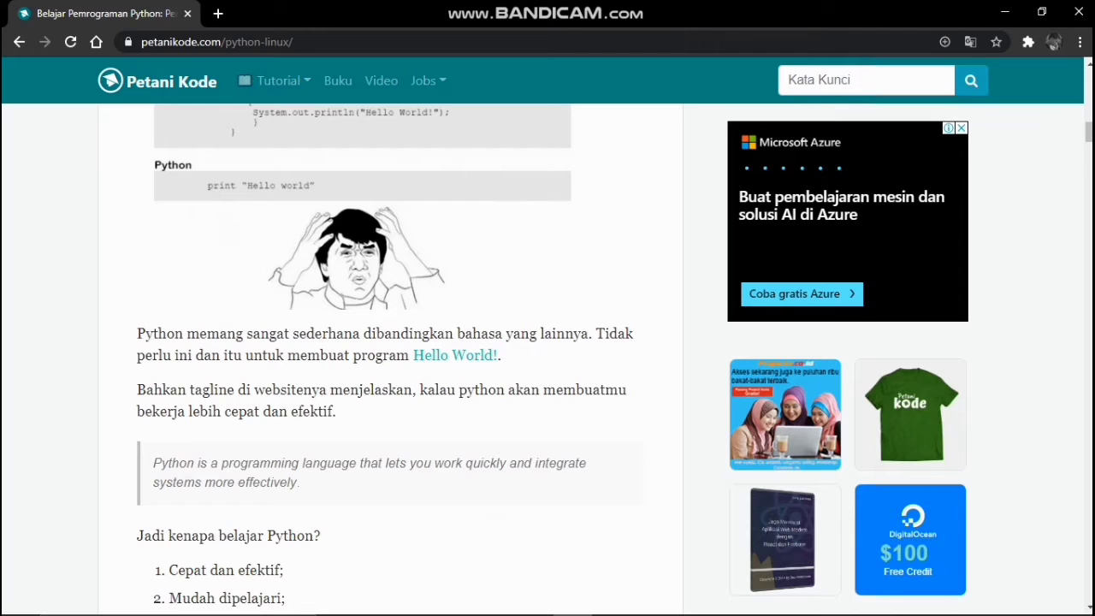
scroll(391, 359, "down", 1)
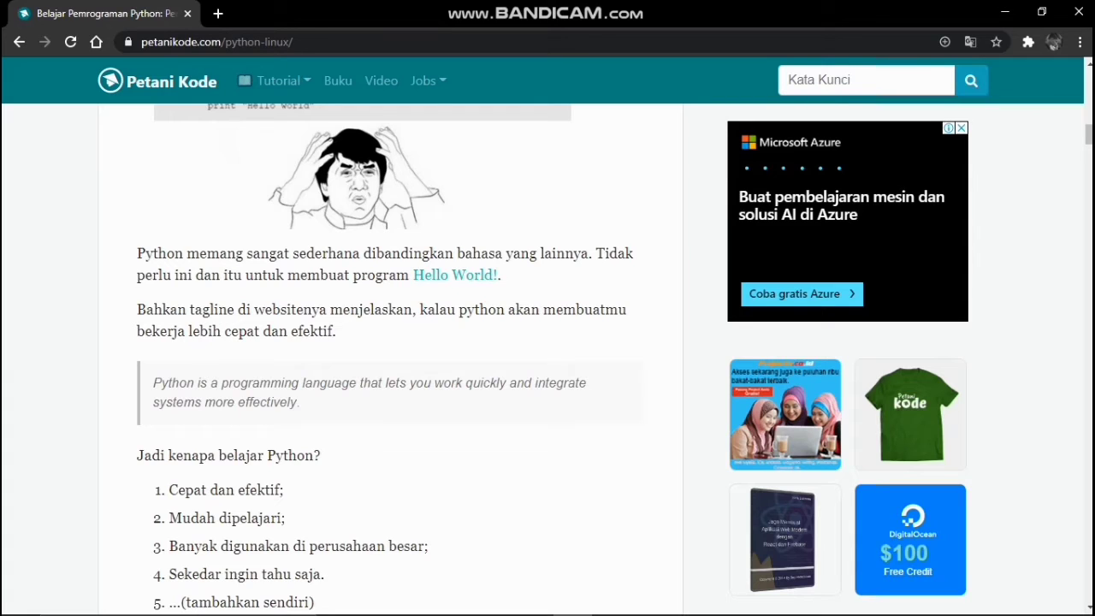
- Search the web for "download python" and open the Python.org downloads page
key("ctrl+l")
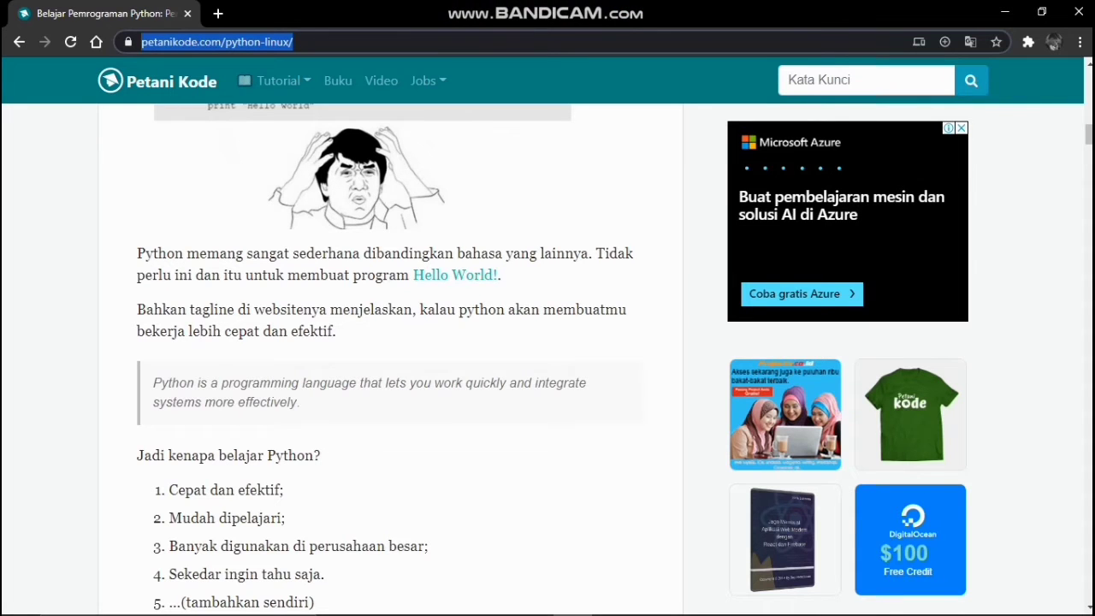
type("down")
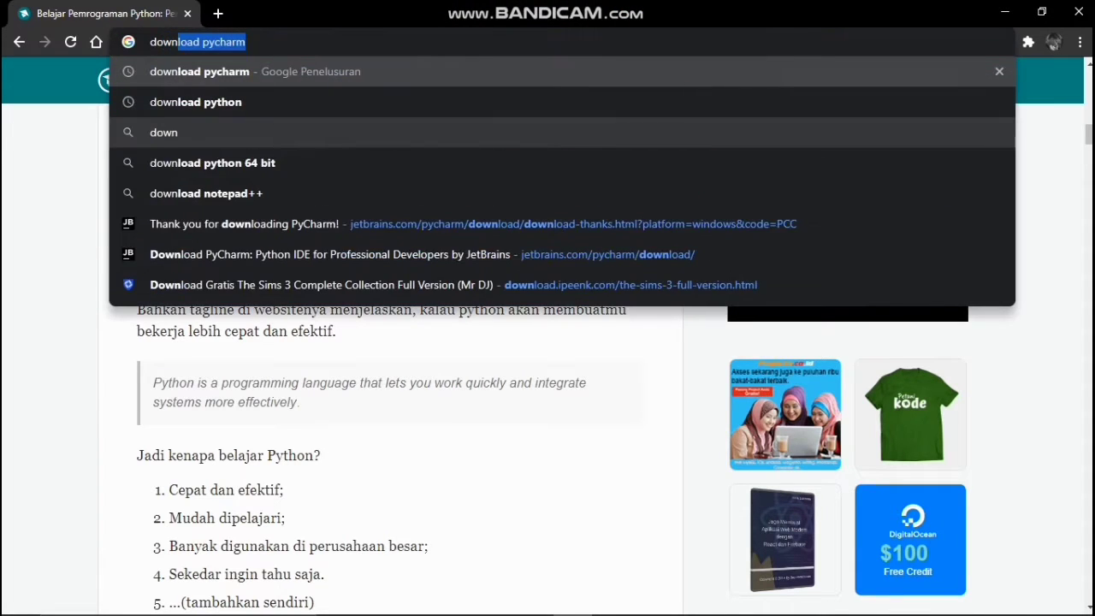
key("Down")
key("Return")
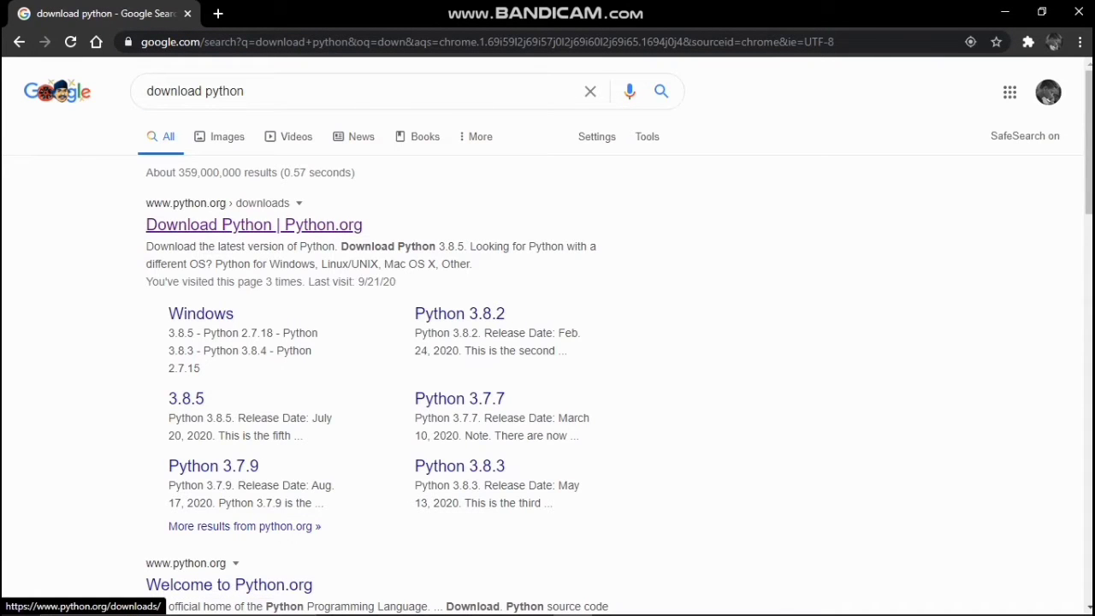
left_click(254, 224)
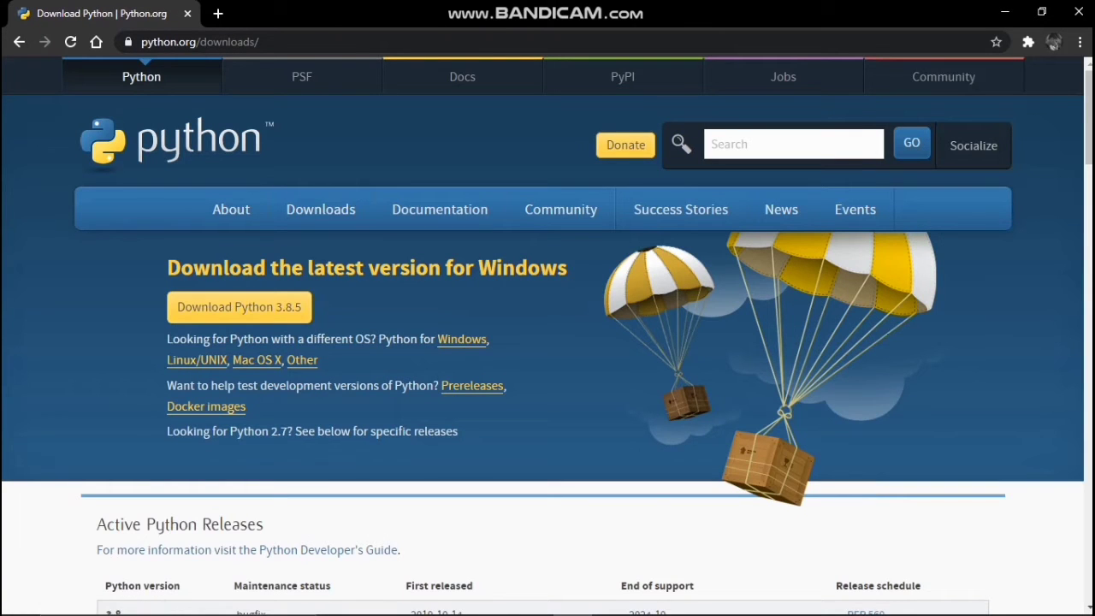
- Examine the active Python releases and the list of specific release versions on the downloads page
scroll(548, 342, "down", 6)
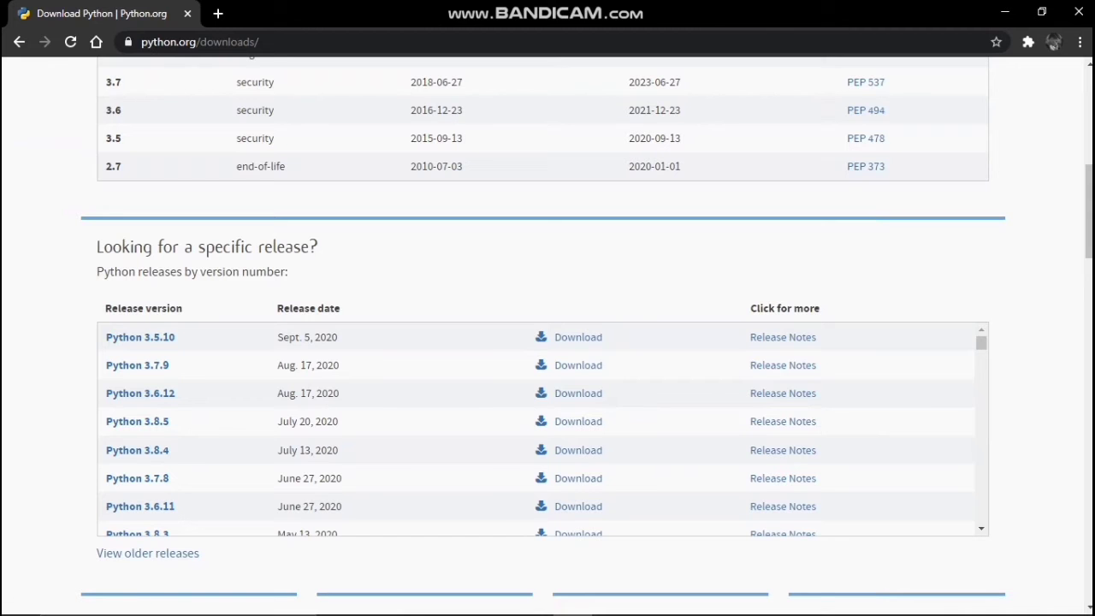
scroll(543, 428, "down", 8)
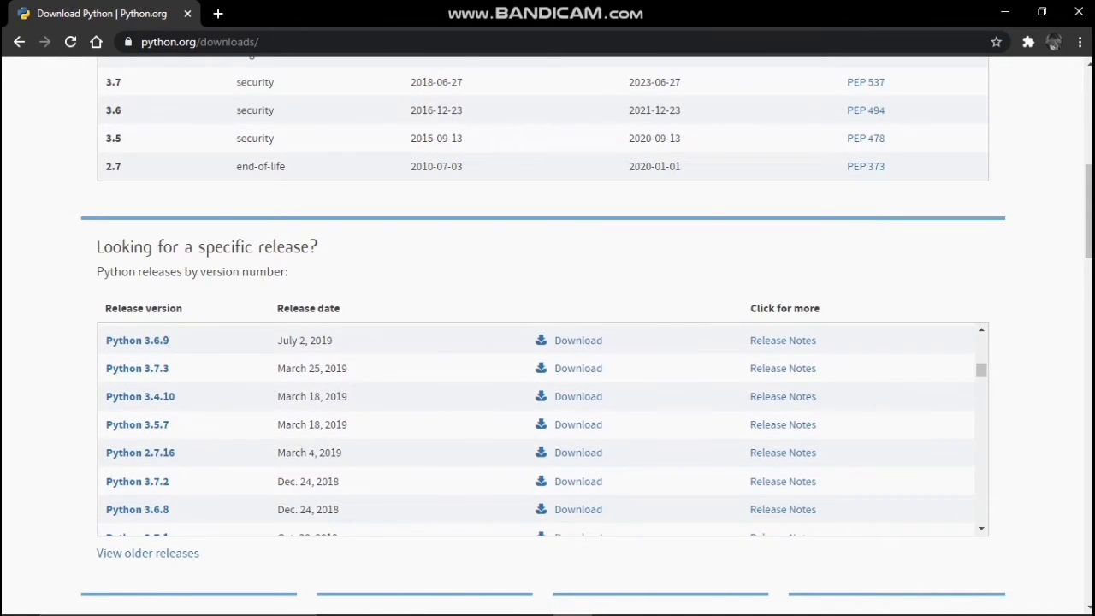
scroll(543, 427, "down", 1)
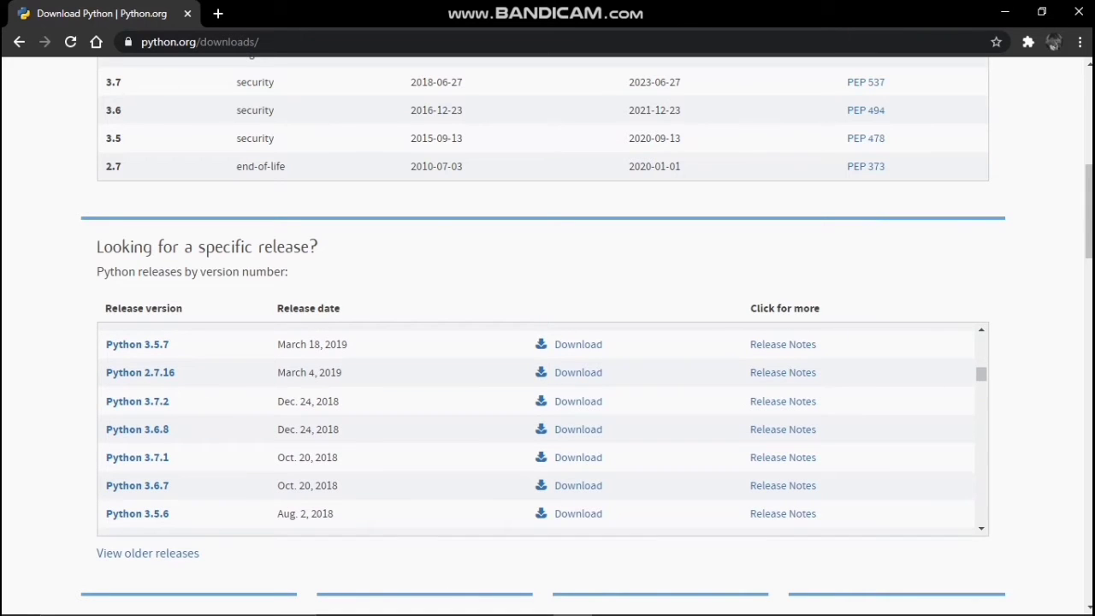
scroll(544, 428, "down", 1)
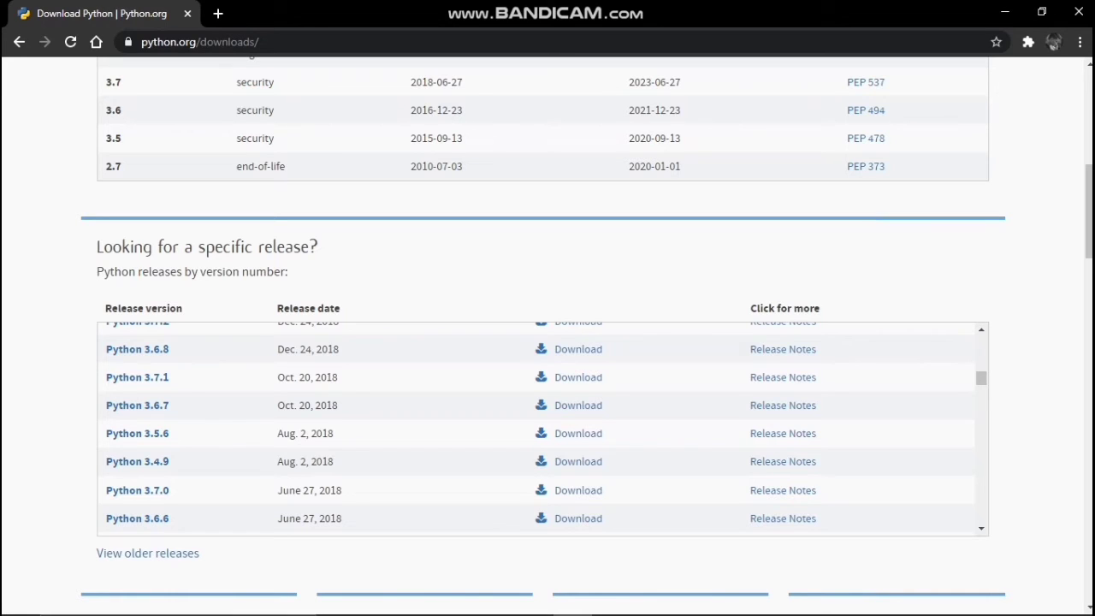
scroll(543, 428, "up", 8)
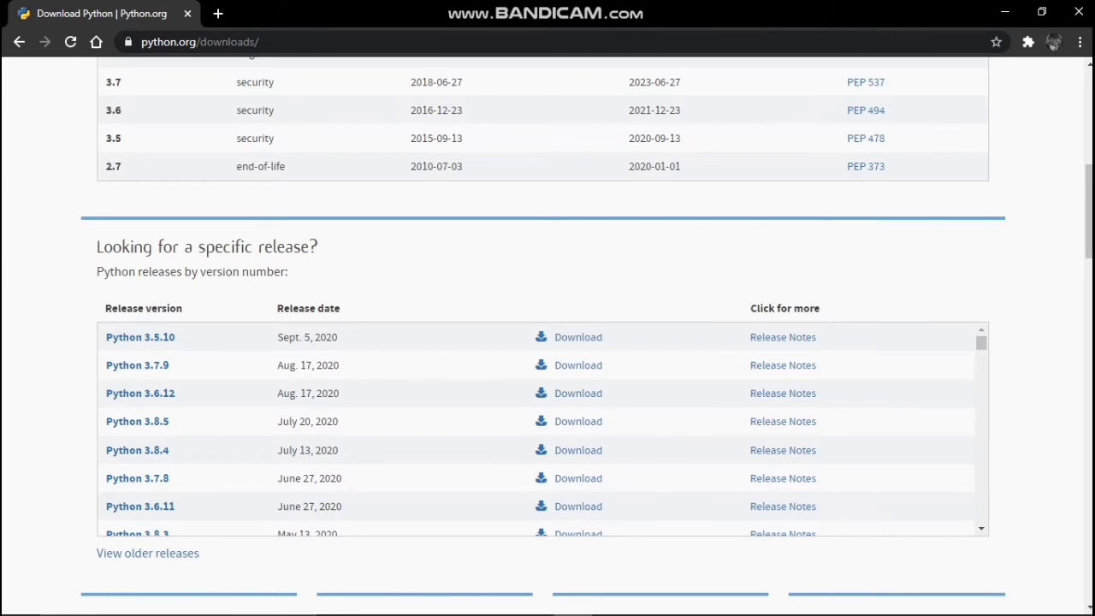
scroll(547, 342, "up", 2)
scroll(547, 342, "up", 3)
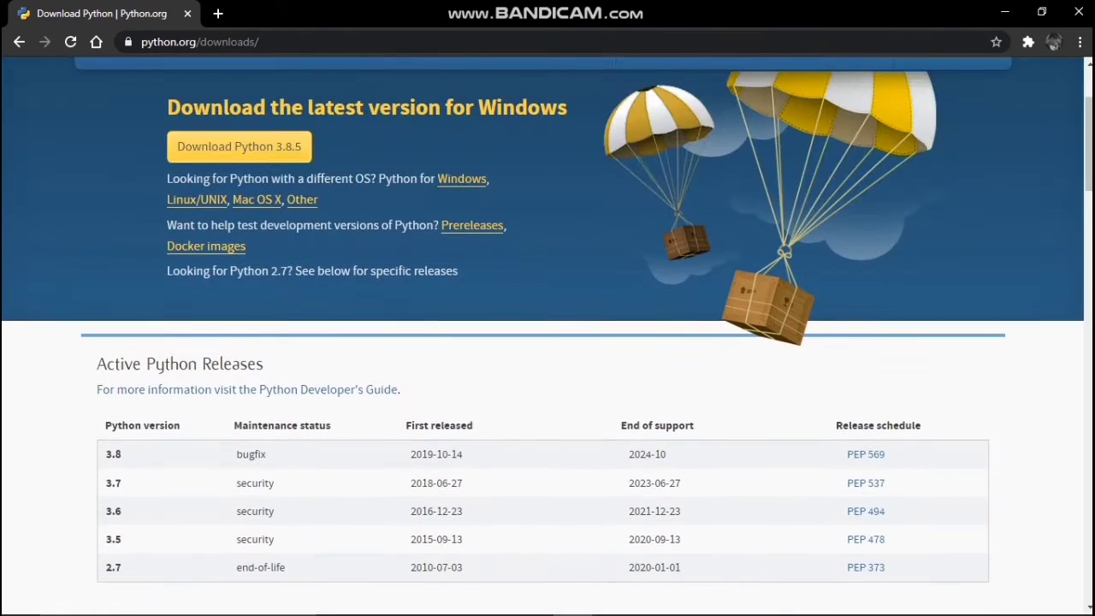
scroll(547, 343, "down", 5)
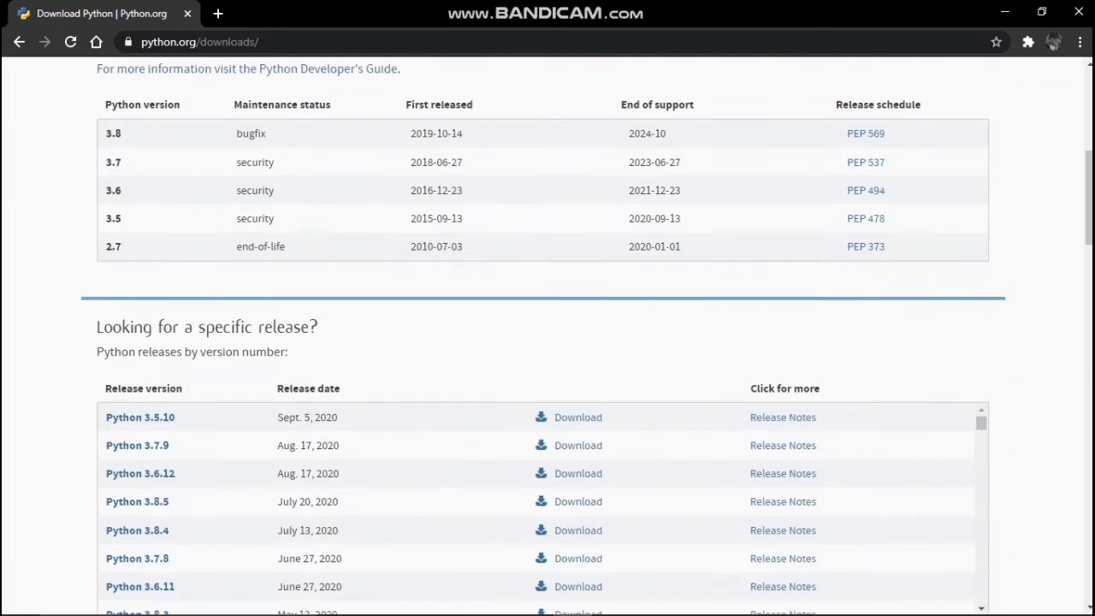
scroll(543, 266, "up", 1)
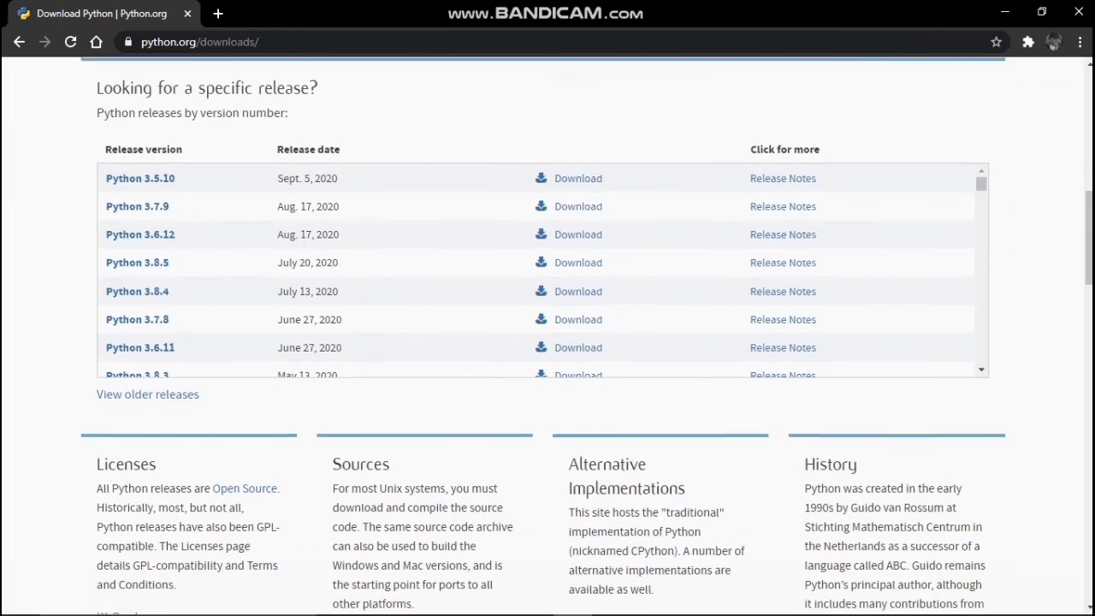
scroll(548, 342, "up", 5)
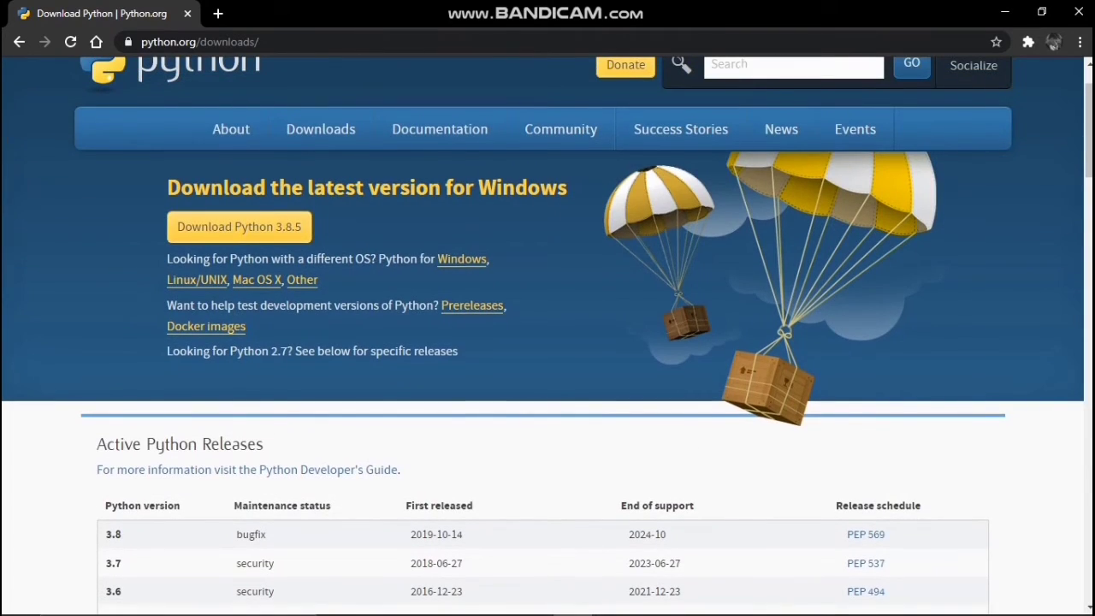
scroll(547, 342, "down", 7)
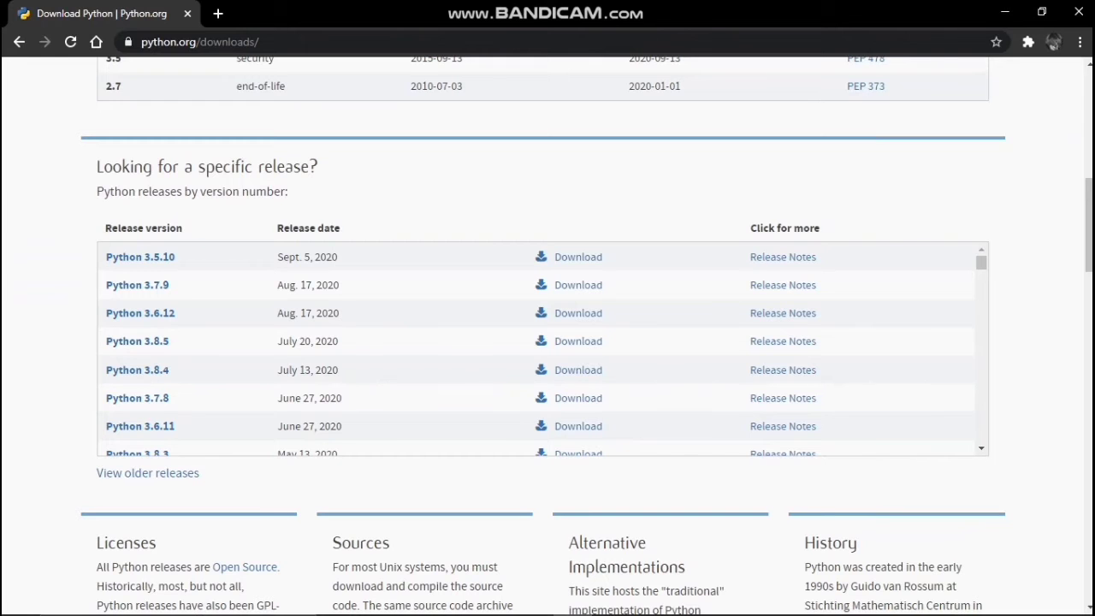
scroll(548, 342, "up", 5)
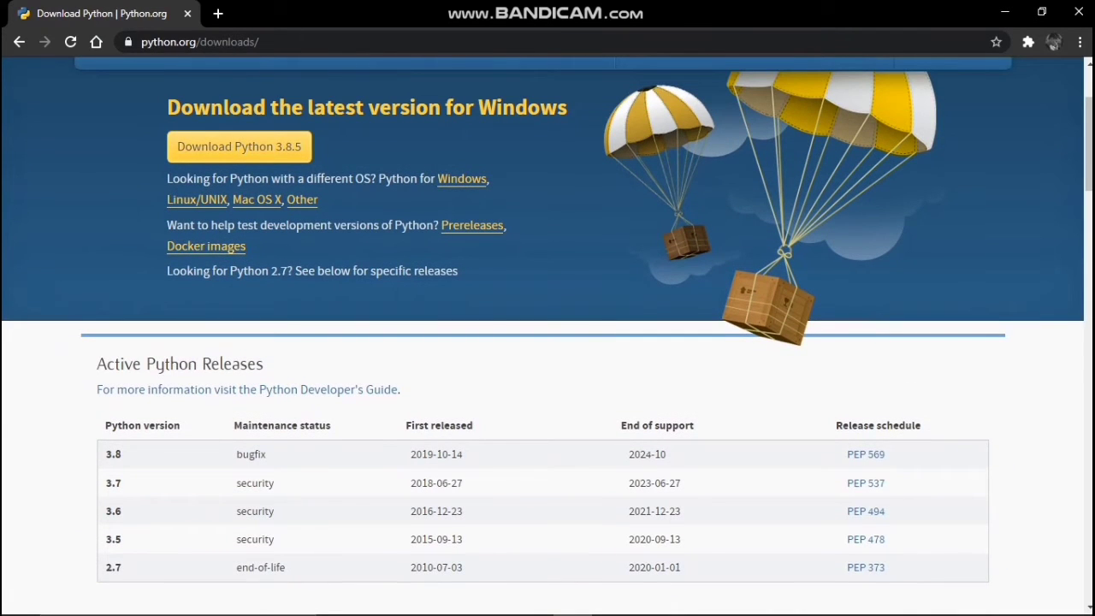
scroll(548, 342, "up", 1)
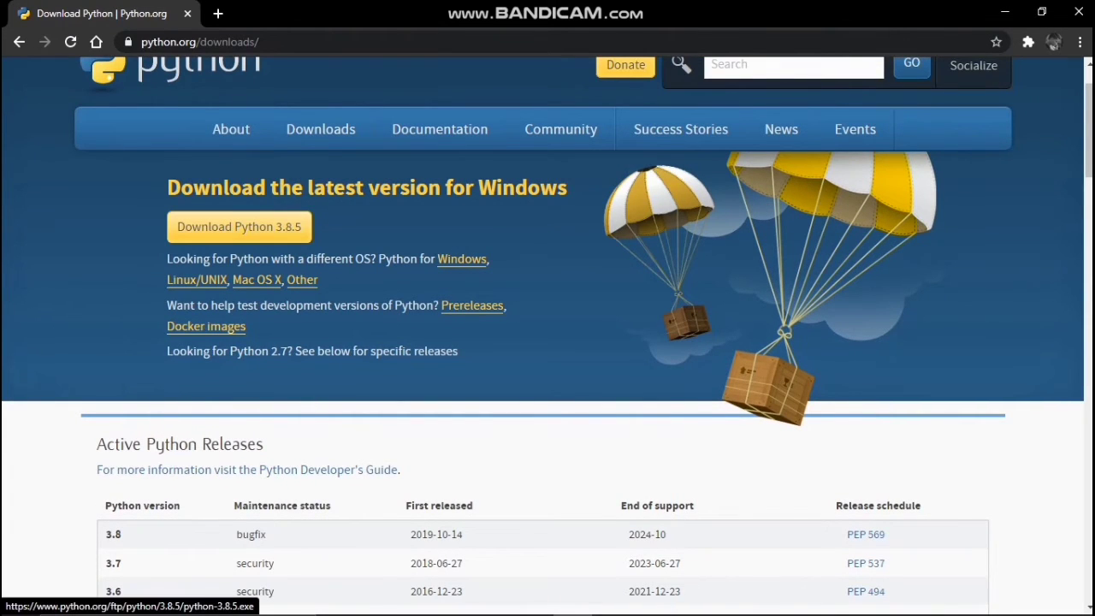
- Set up the python-3.8.5.exe download with F:/Python as the save folder, cancel it and close Free Download Manager
left_click(240, 227)
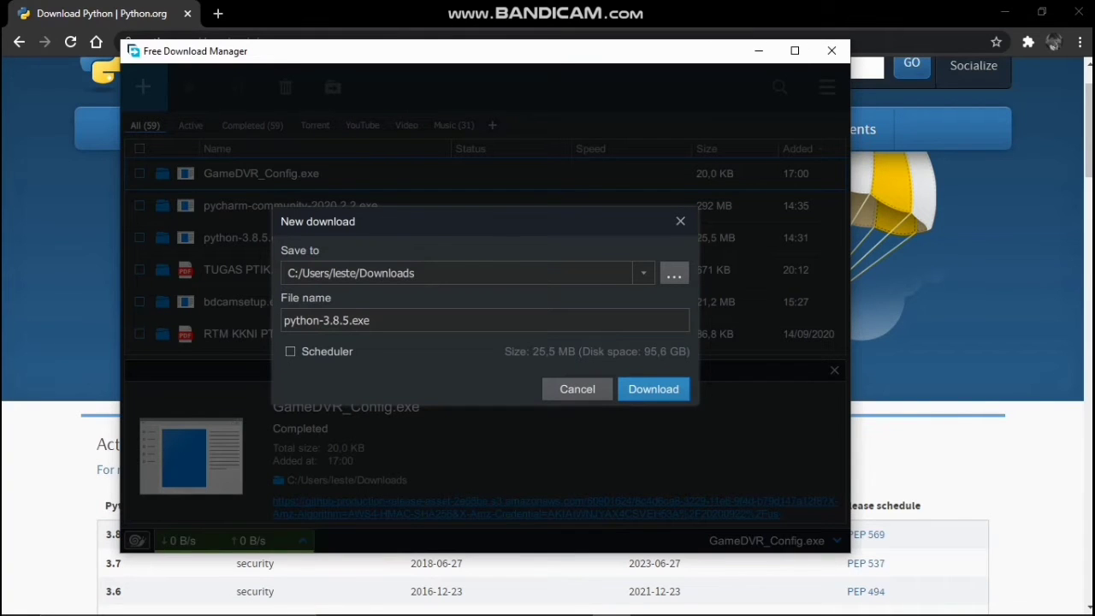
left_click(674, 274)
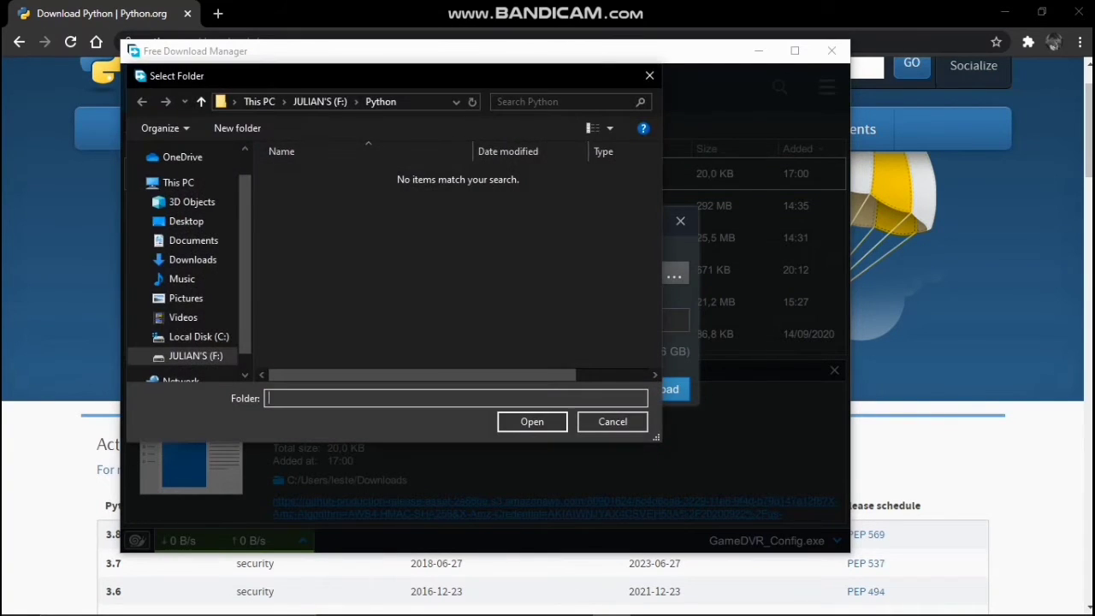
left_click(195, 356)
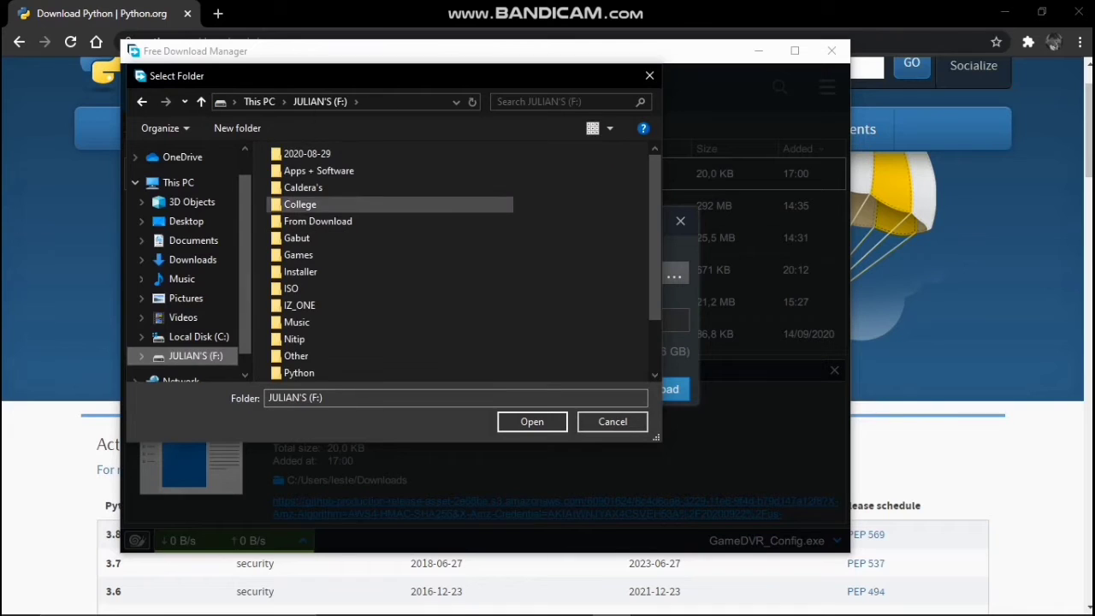
double_click(299, 373)
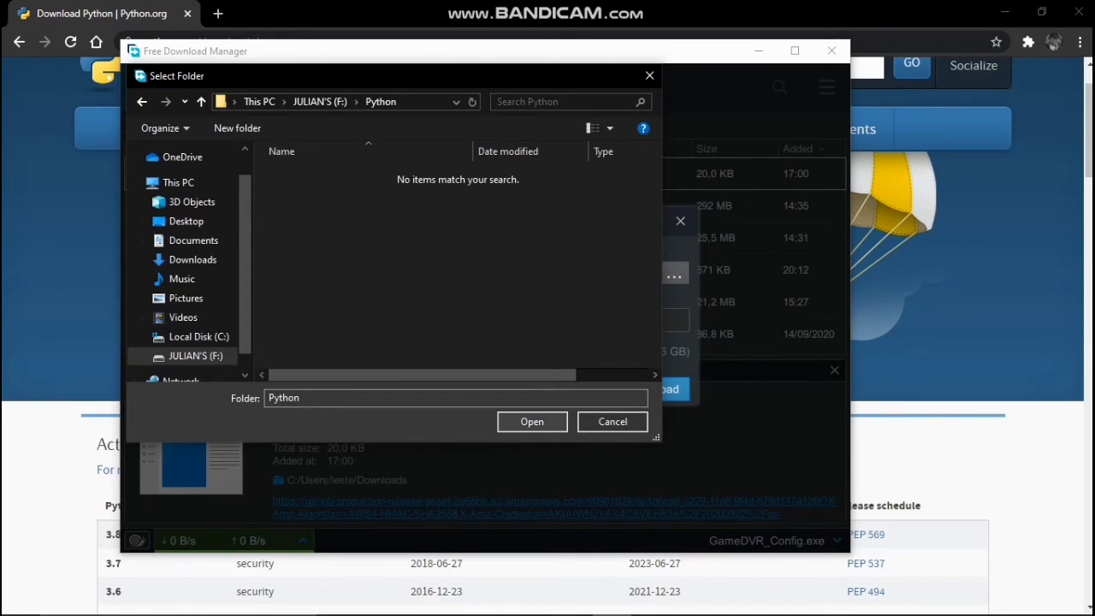
key("Return")
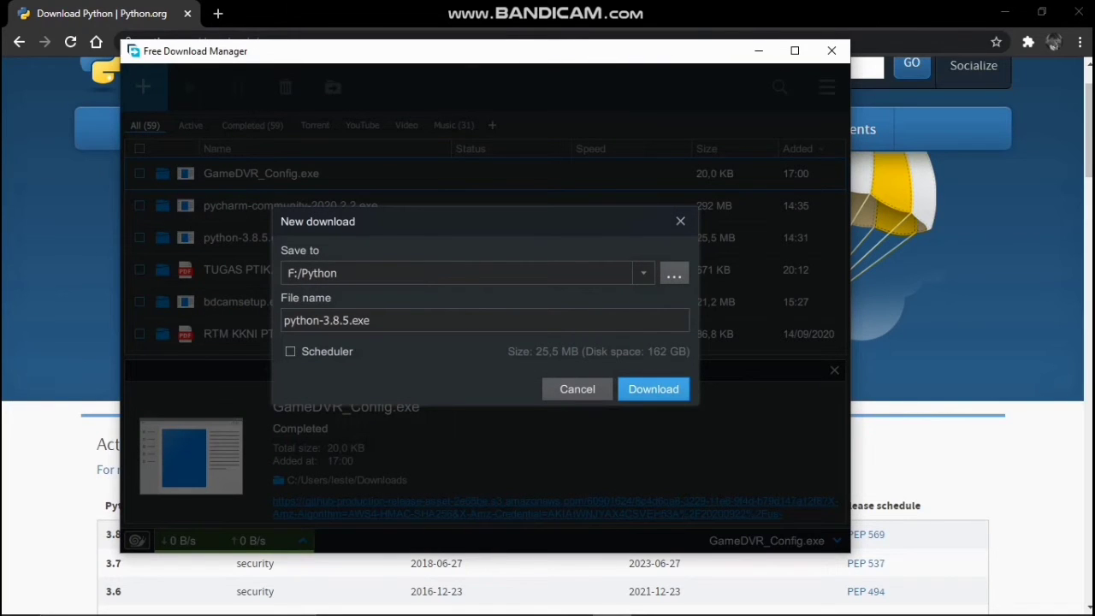
left_click(578, 389)
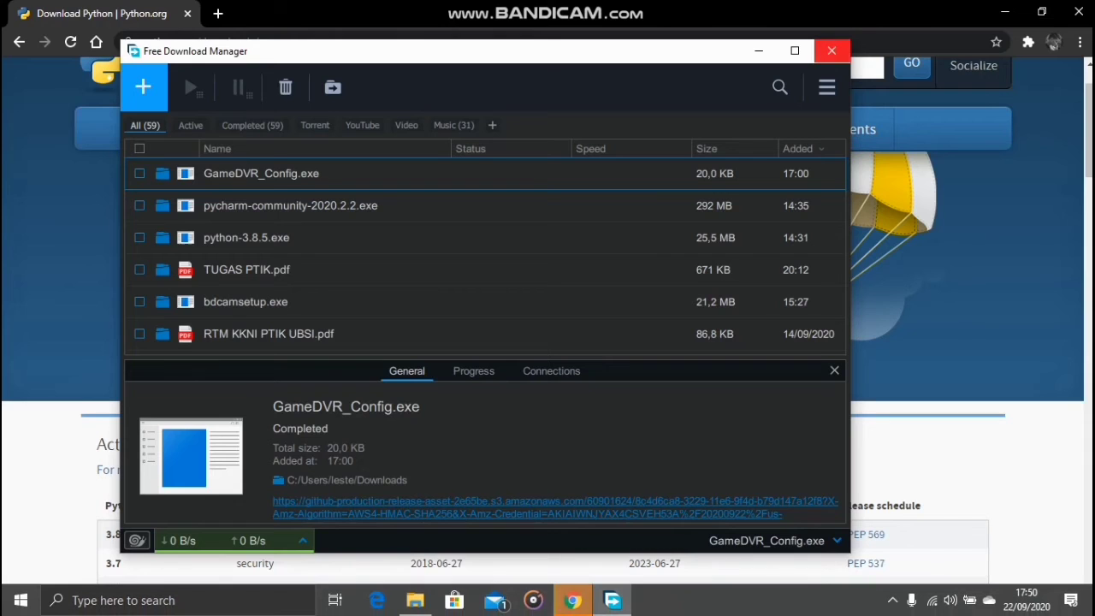
left_click(832, 51)
key("Escape")
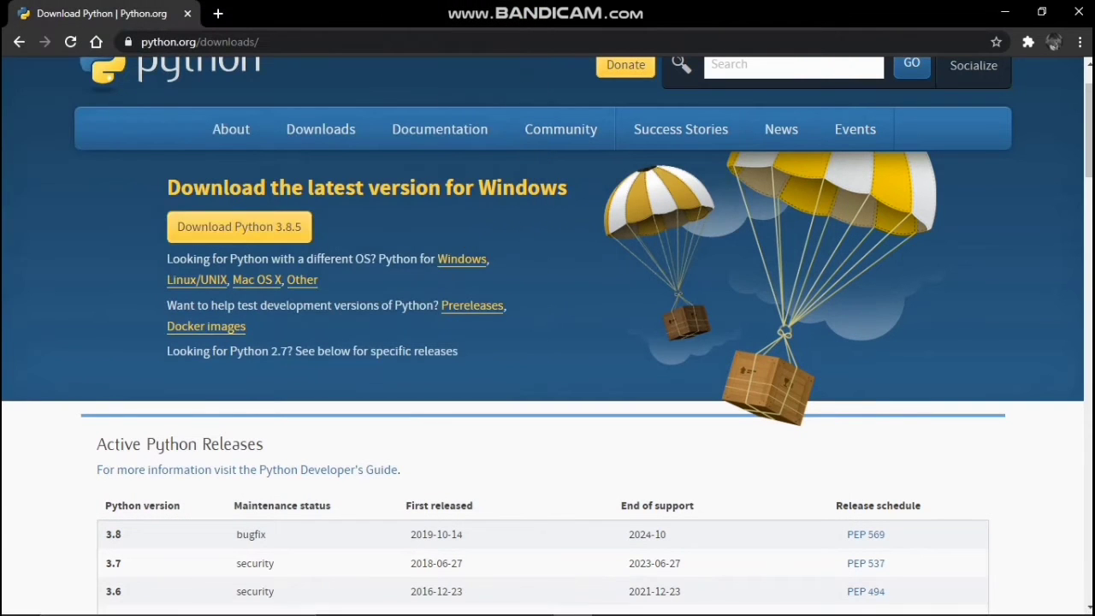
- Search the web for "download pycharm" and open the JetBrains PyCharm download page
key("ctrl+l")
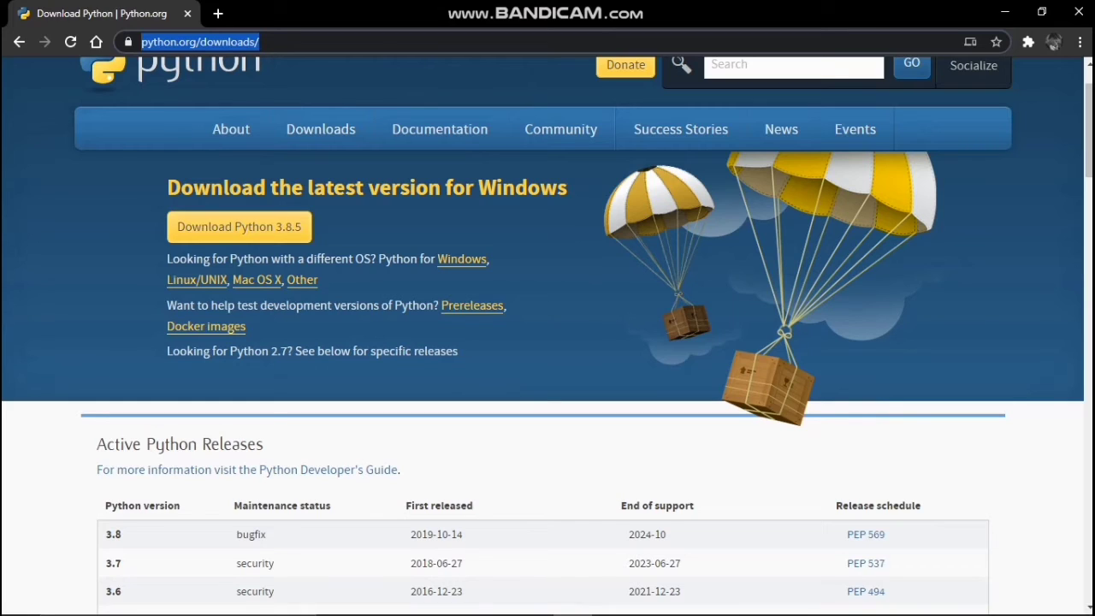
type("downl")
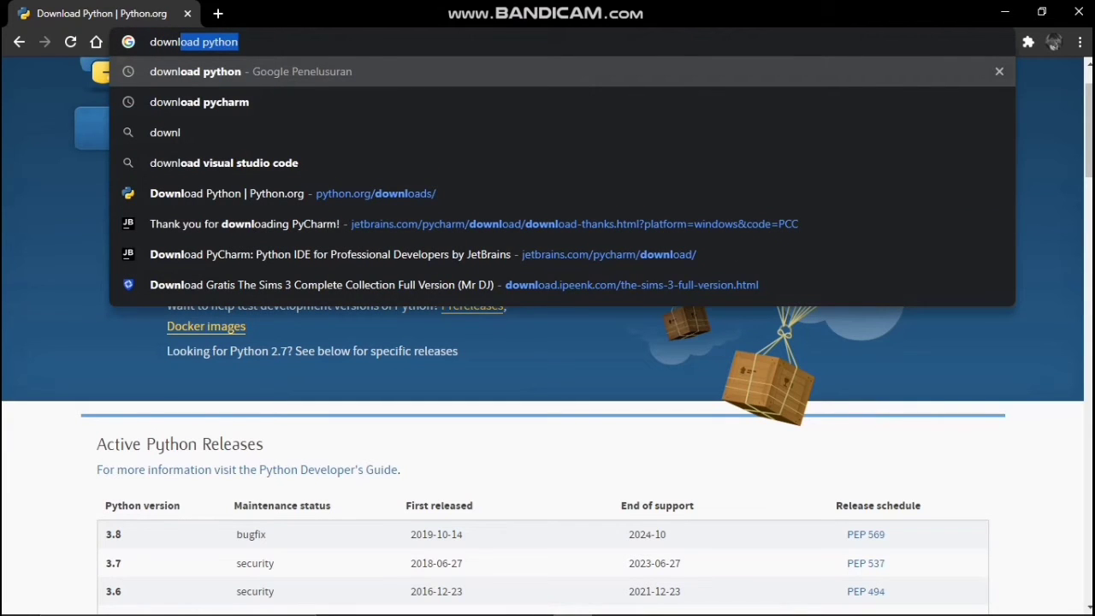
key("Down")
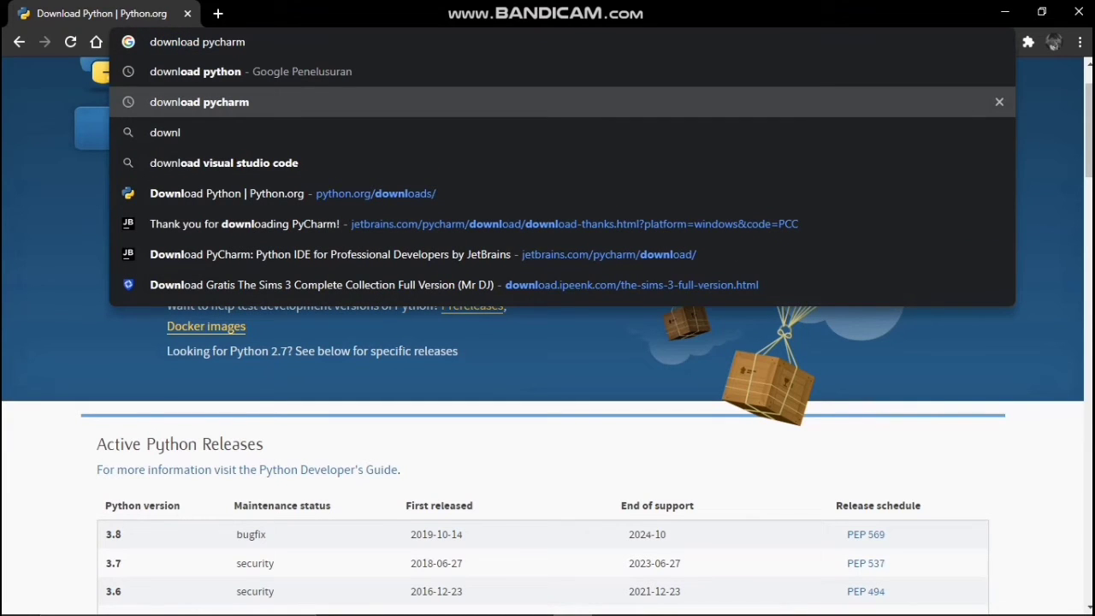
key("Return")
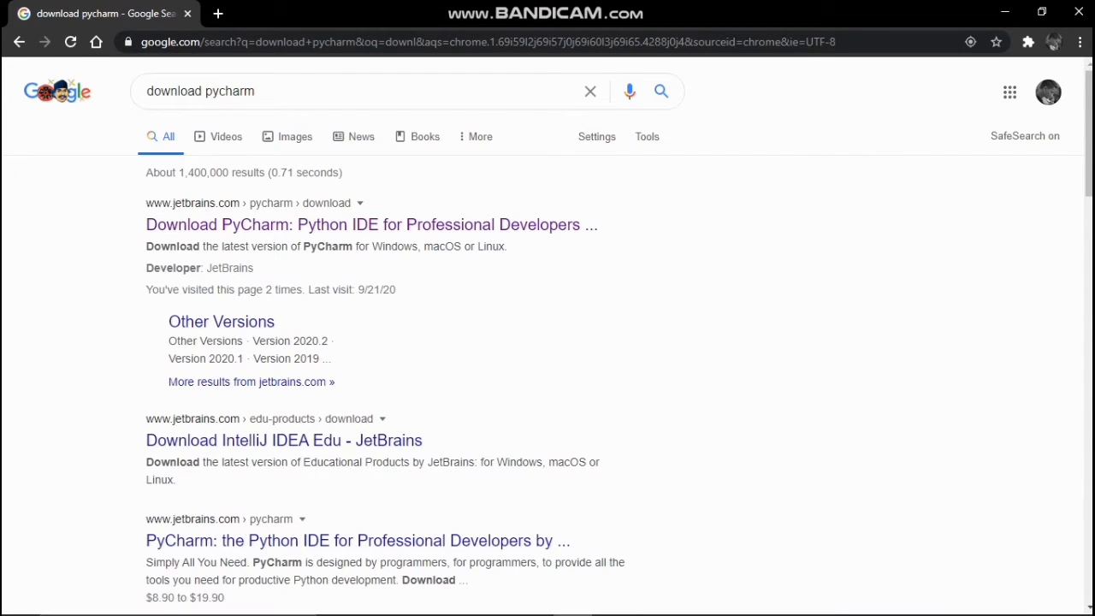
left_click(359, 224)
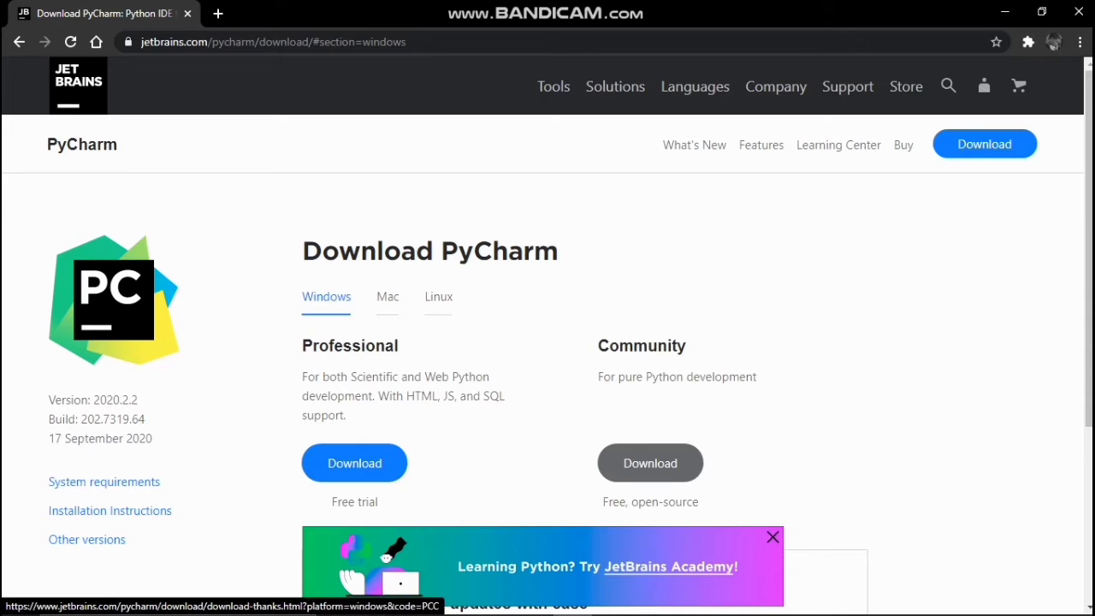
- Set up the pycharm-community-2020.2.2.exe download with F:/Python as the save folder, and cancel both the download and the browser's save prompt
left_click(650, 463)
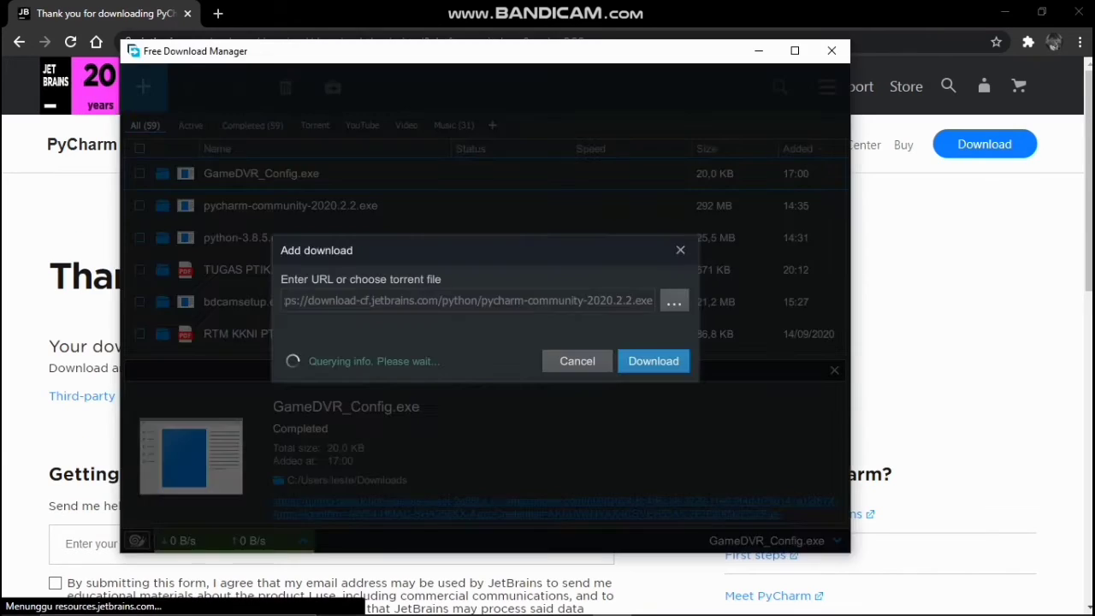
left_click(675, 273)
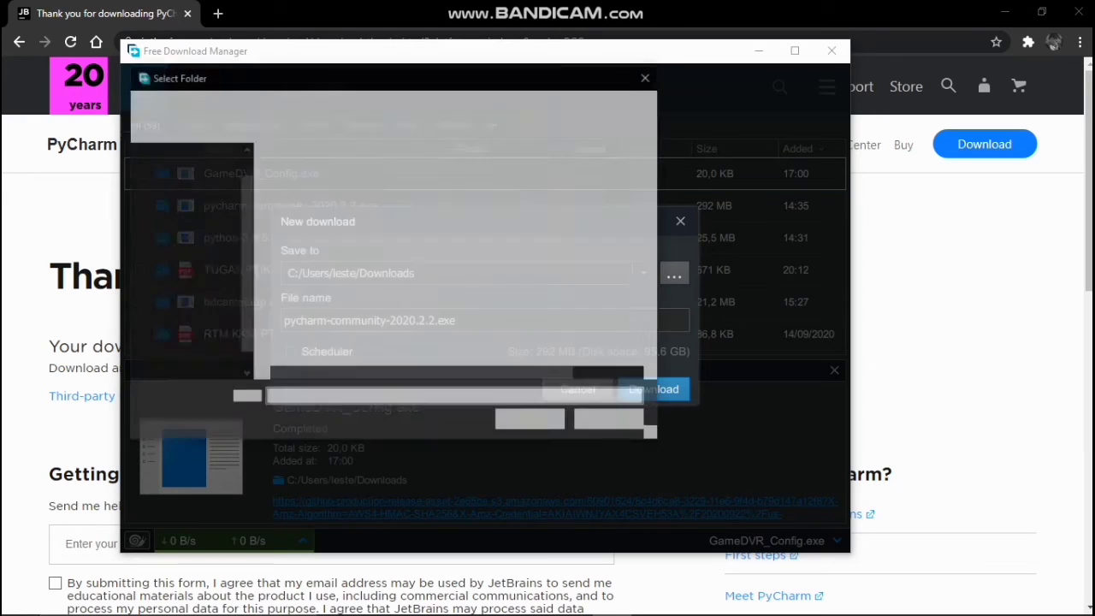
left_click(196, 355)
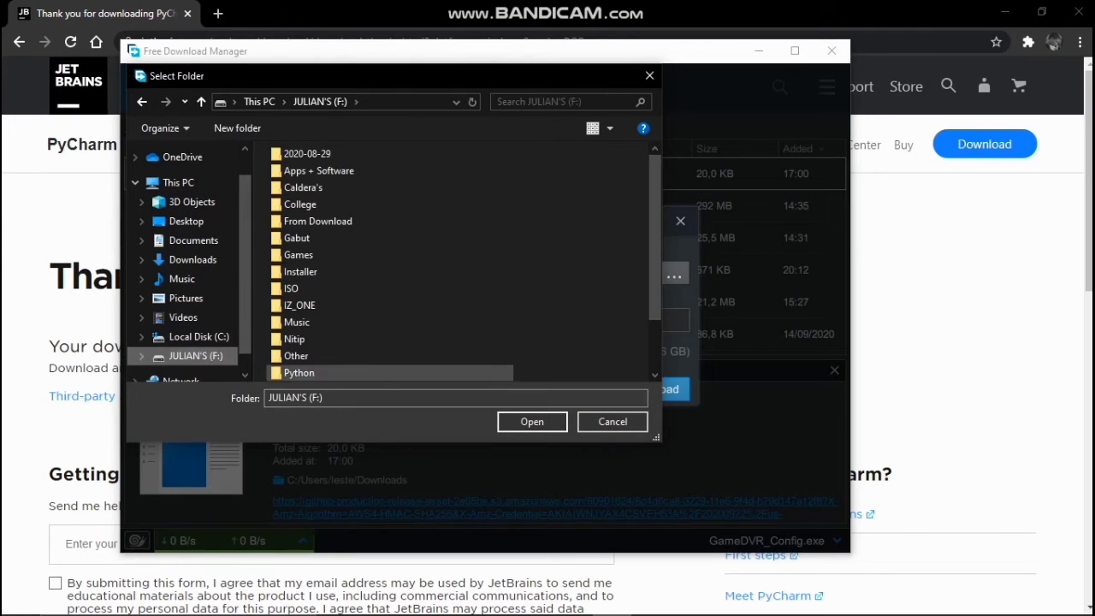
double_click(299, 374)
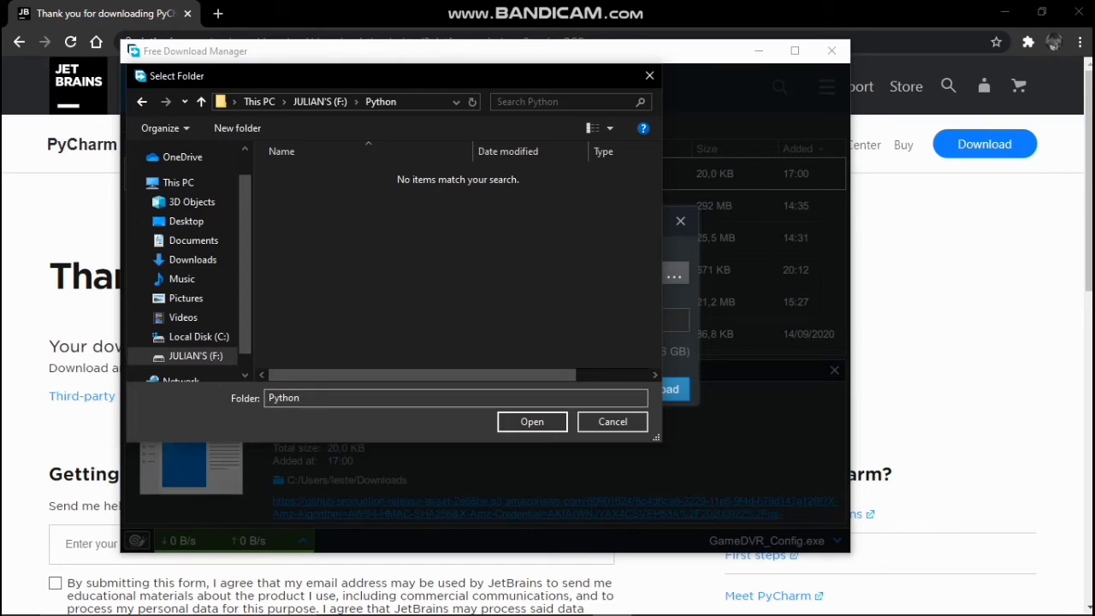
left_click(532, 421)
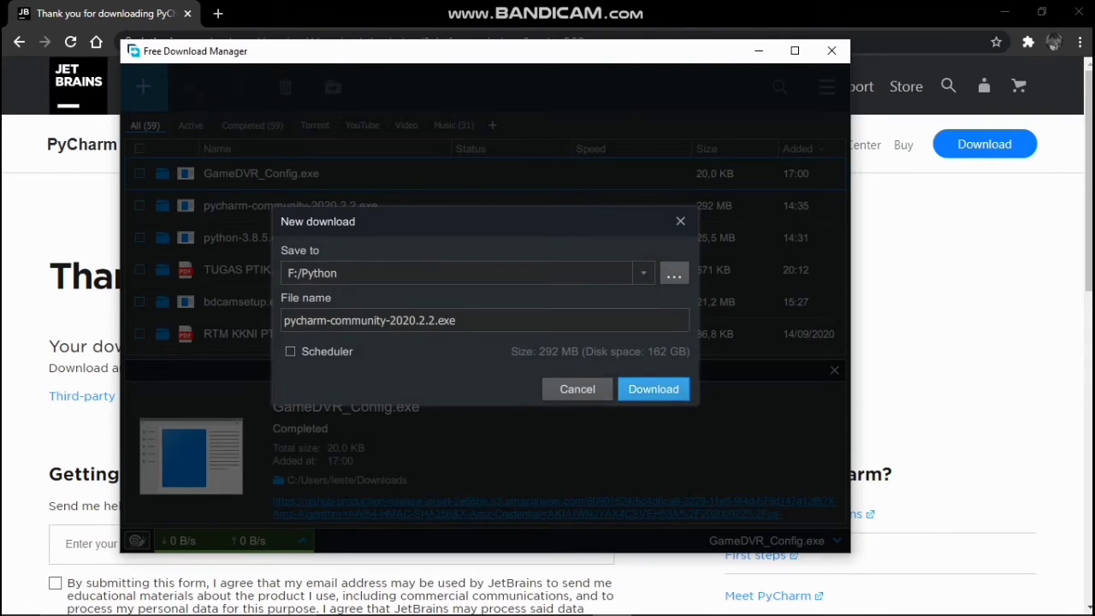
left_click(577, 389)
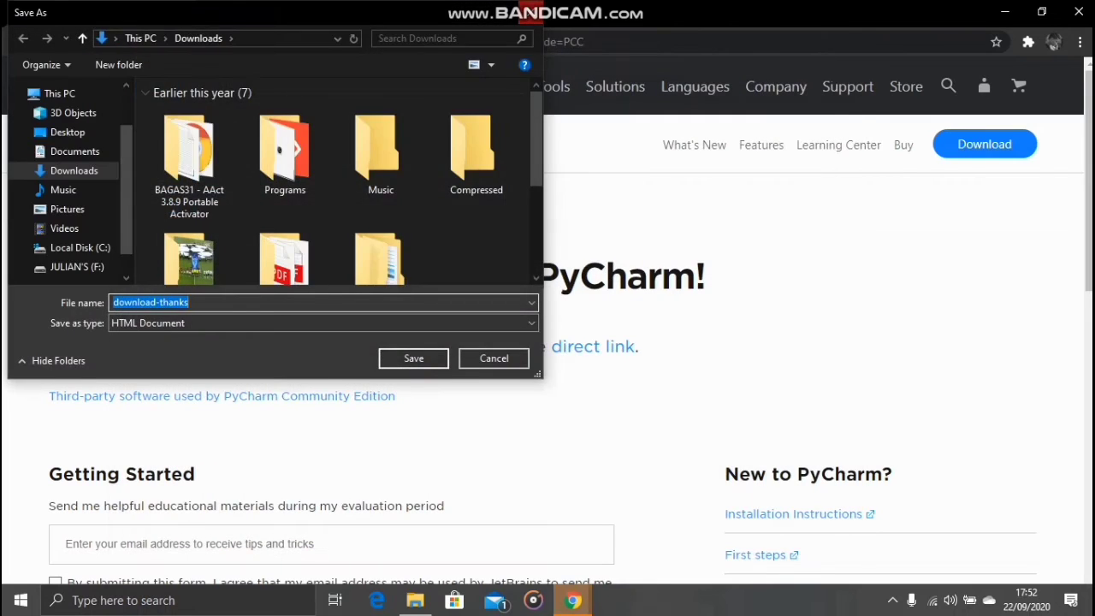
key("Escape")
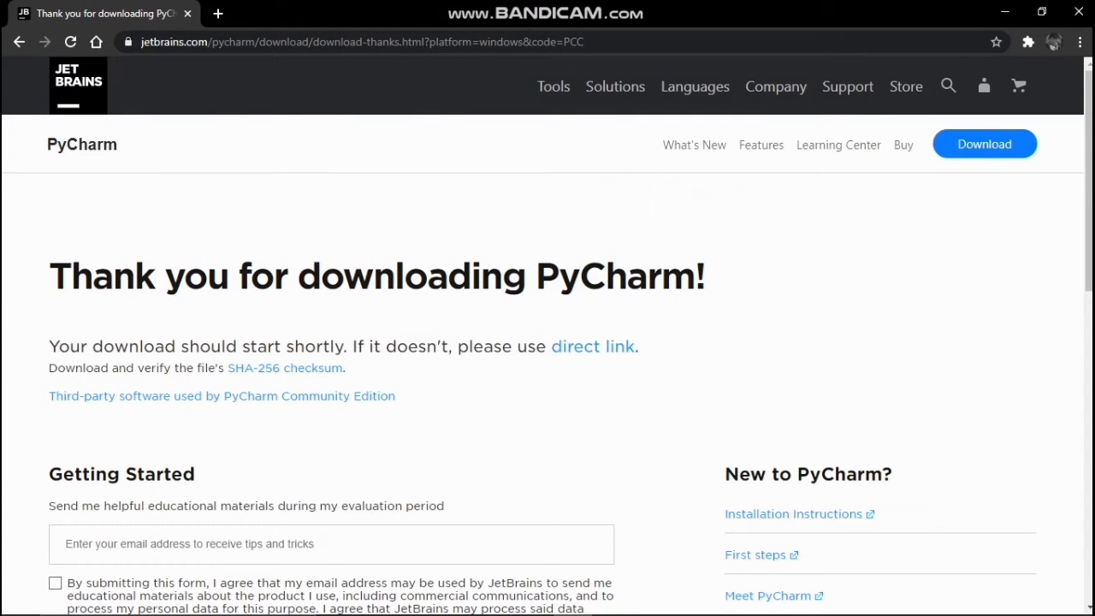
- Open the Python folder on drive F in File Explorer and run the python-3.8.5 installer
left_click(415, 609)
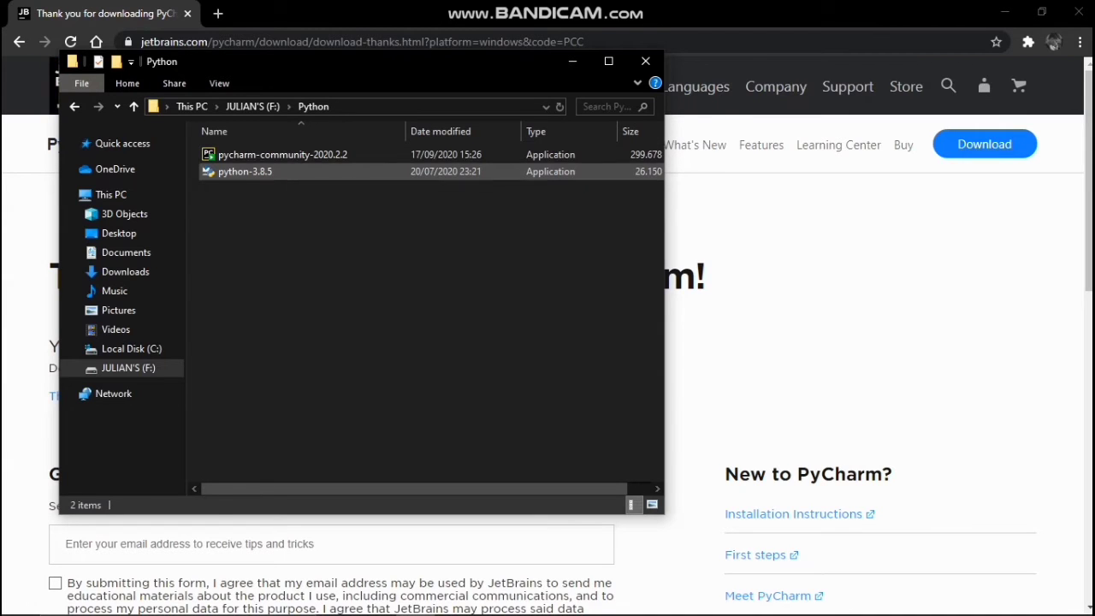
double_click(245, 171)
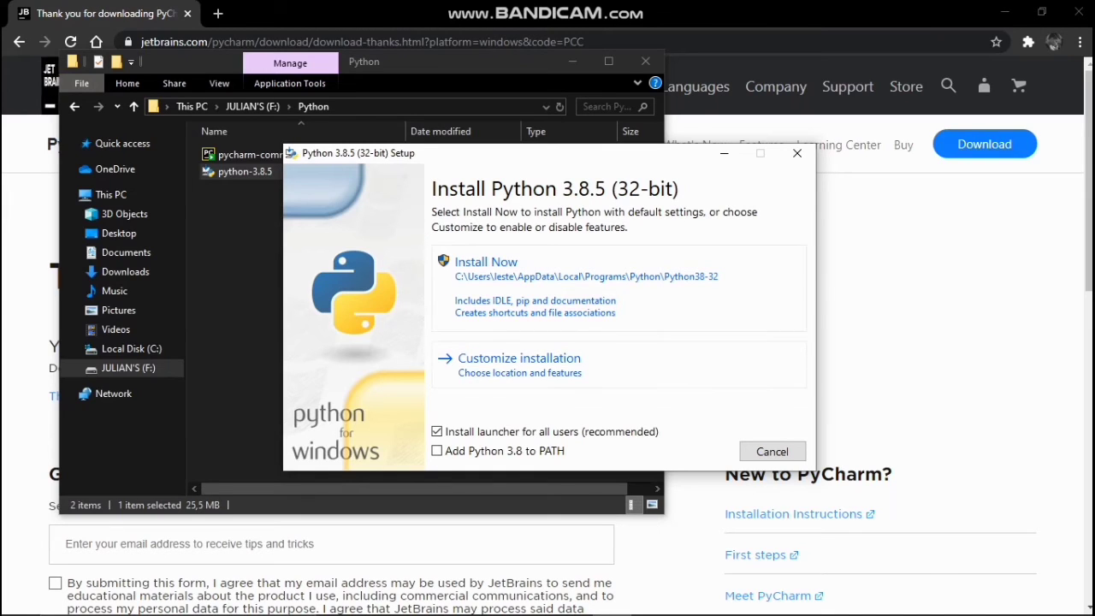
key("Return")
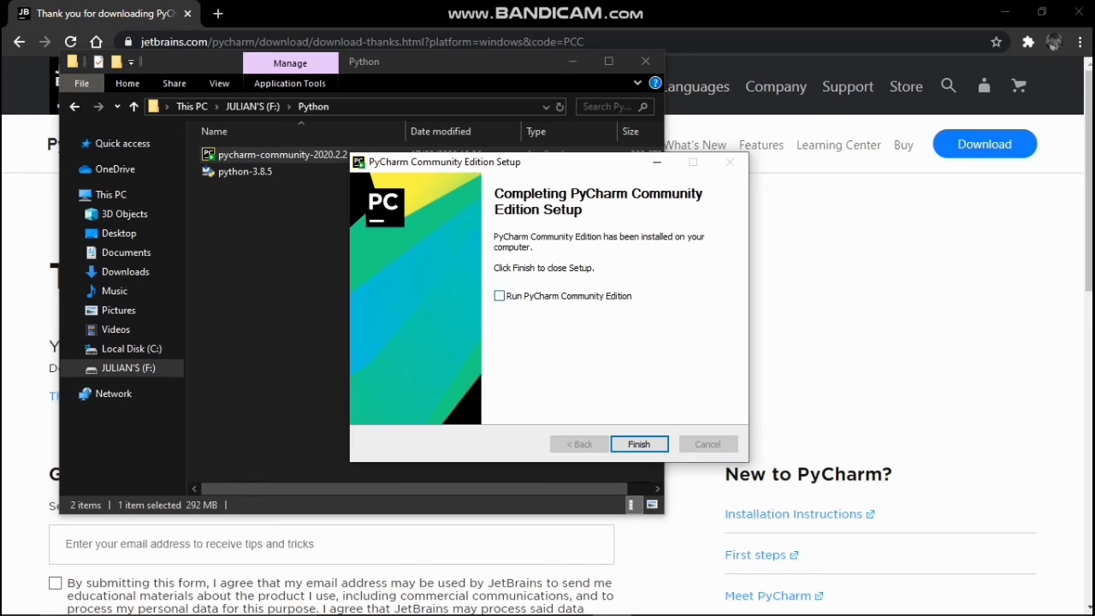
- Finish the PyCharm Community Edition setup with the option to run PyCharm Community Edition enabled
left_click(498, 295)
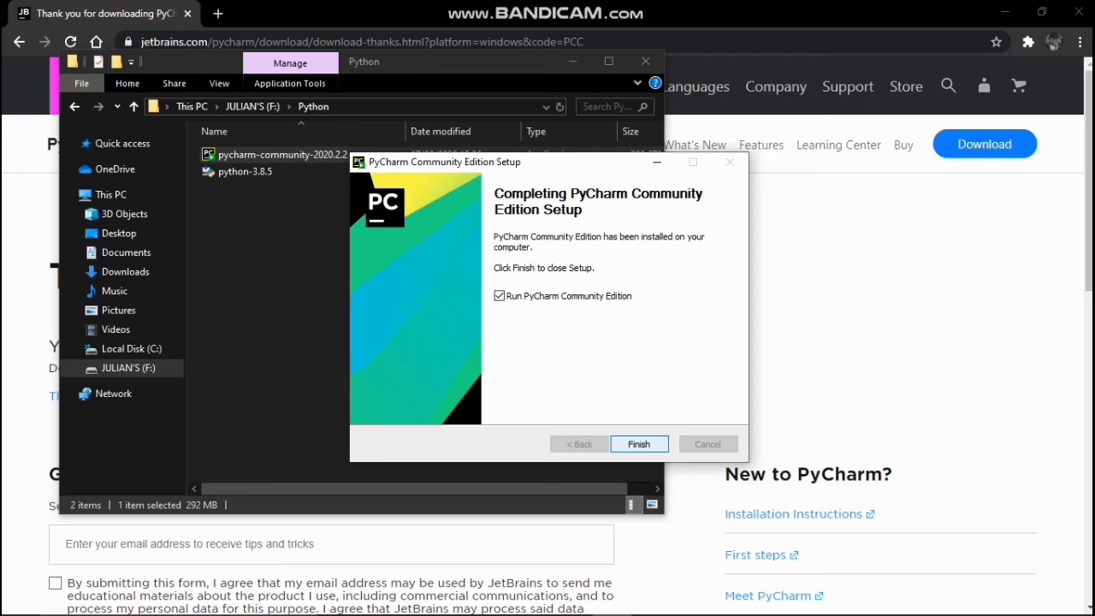
key("Return")
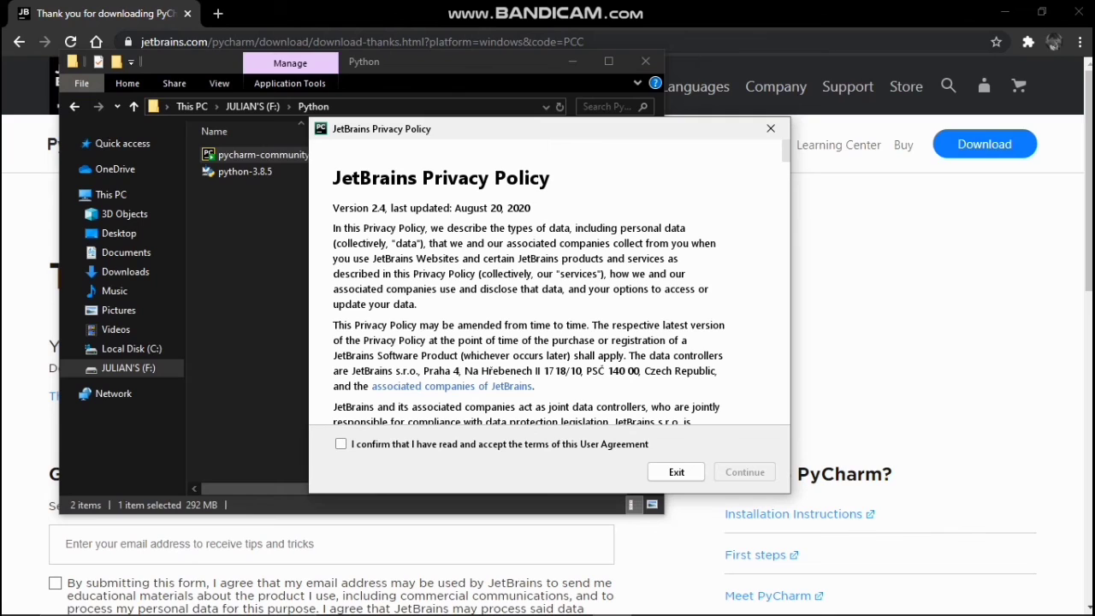
- Accept the JetBrains Privacy Policy terms and decline sending anonymous statistics
scroll(547, 273, "down", 2)
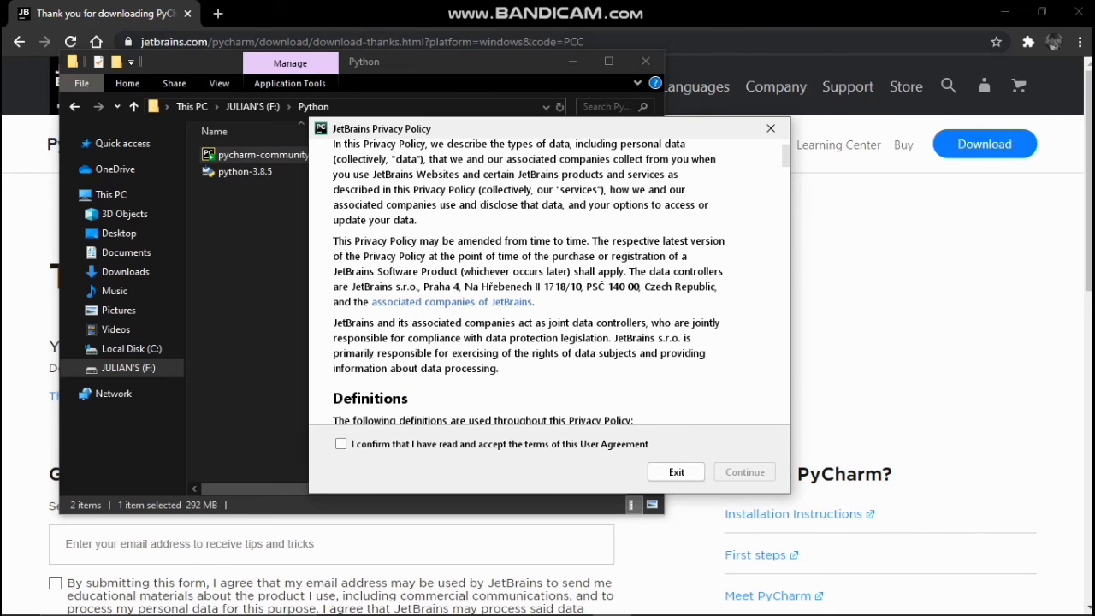
left_click(340, 444)
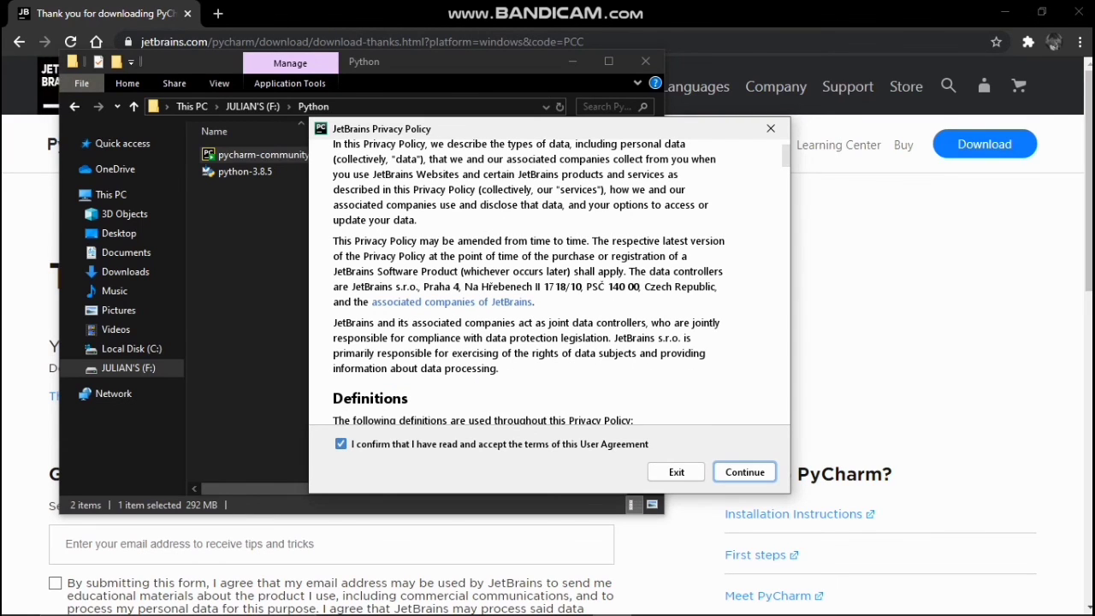
left_click(744, 472)
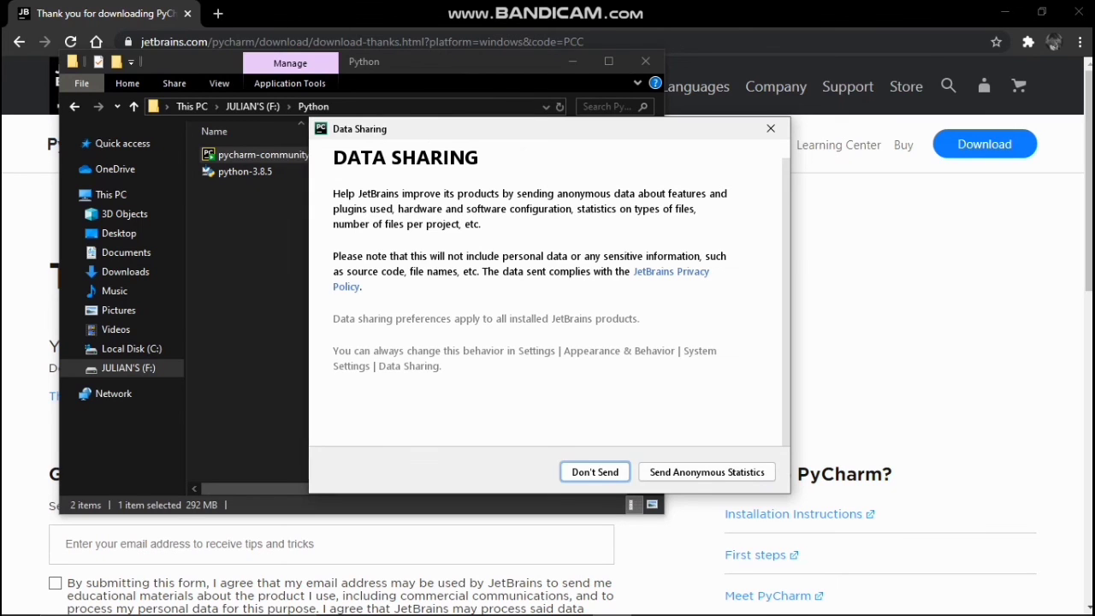
left_click(594, 472)
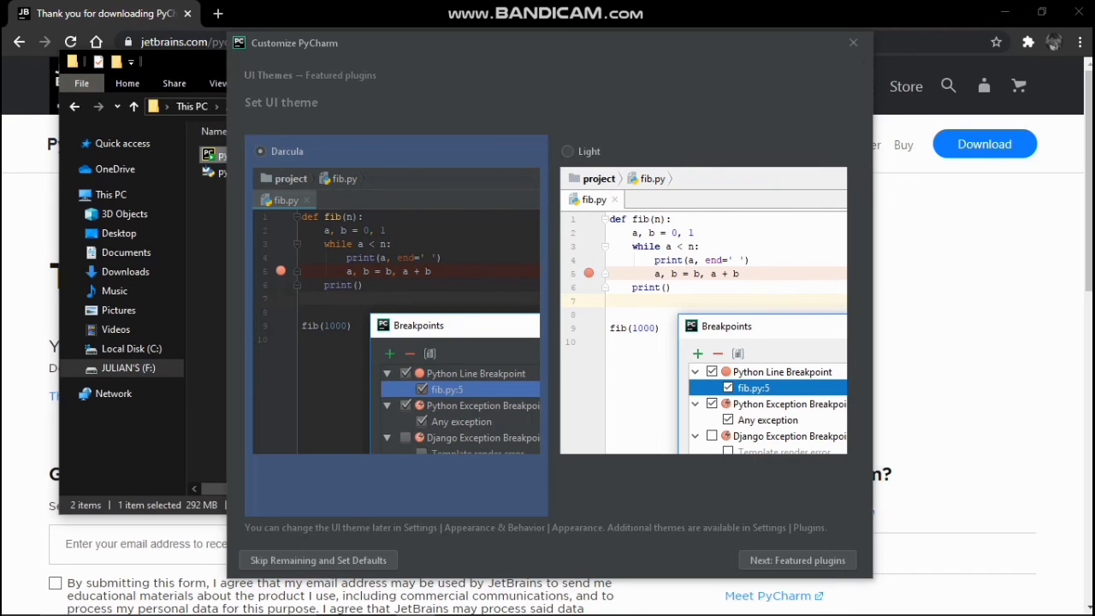
- Complete the PyCharm customization with the Darcula theme and defaults for the remaining settings, and close the Python folder window
left_click(704, 311)
left_click(395, 312)
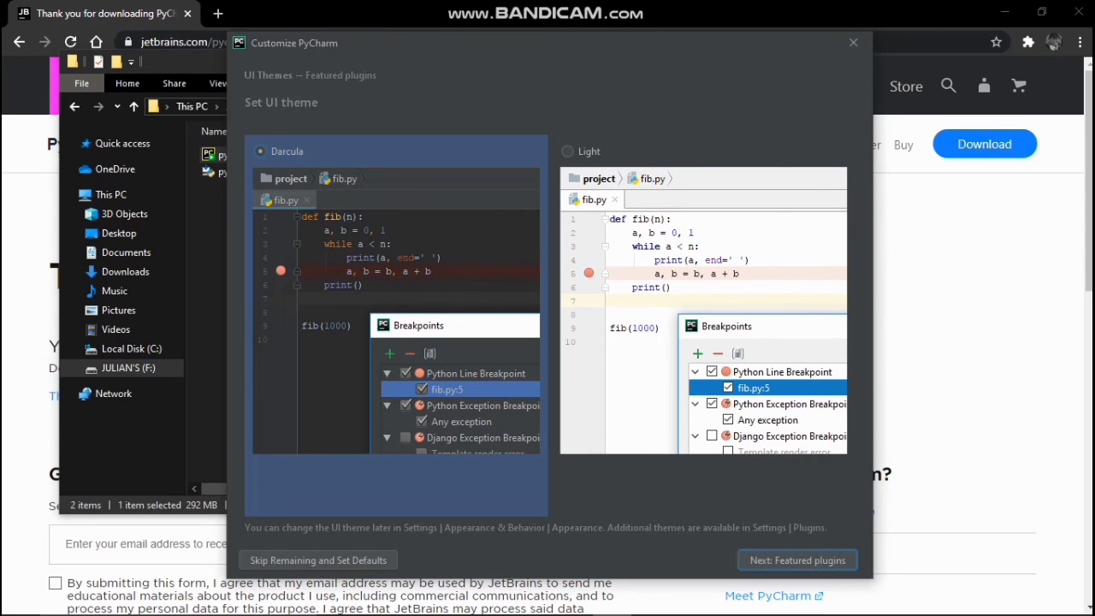
left_click(797, 560)
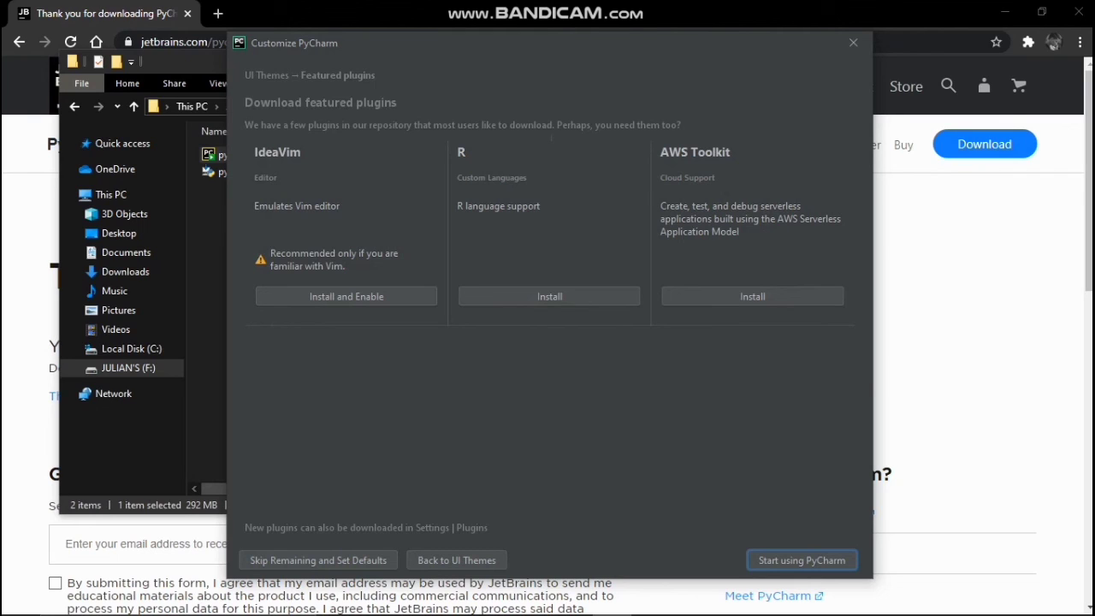
left_click(319, 561)
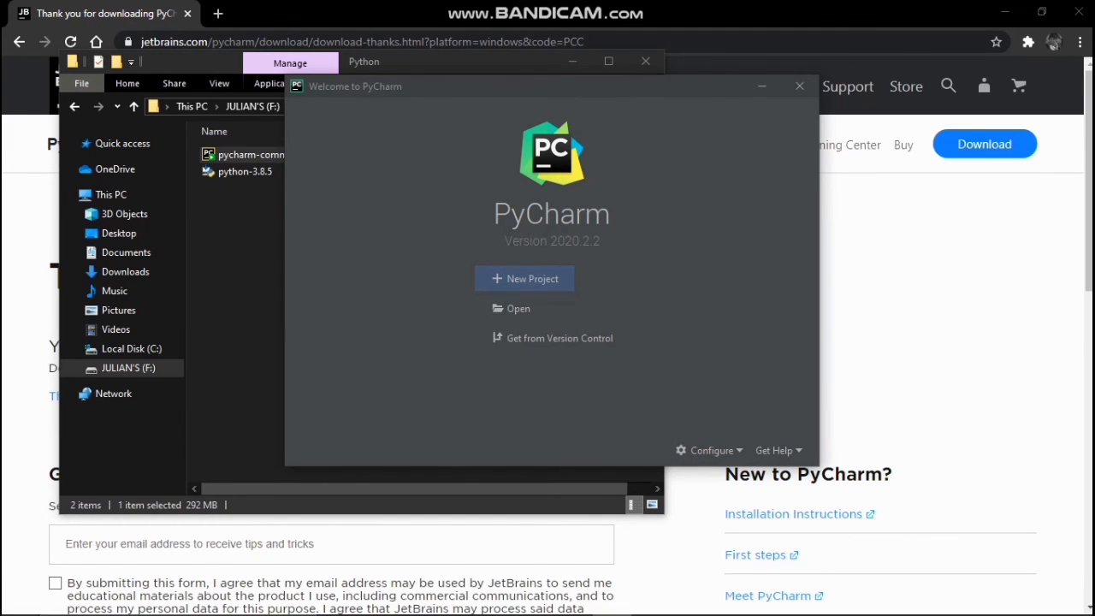
left_click(645, 62)
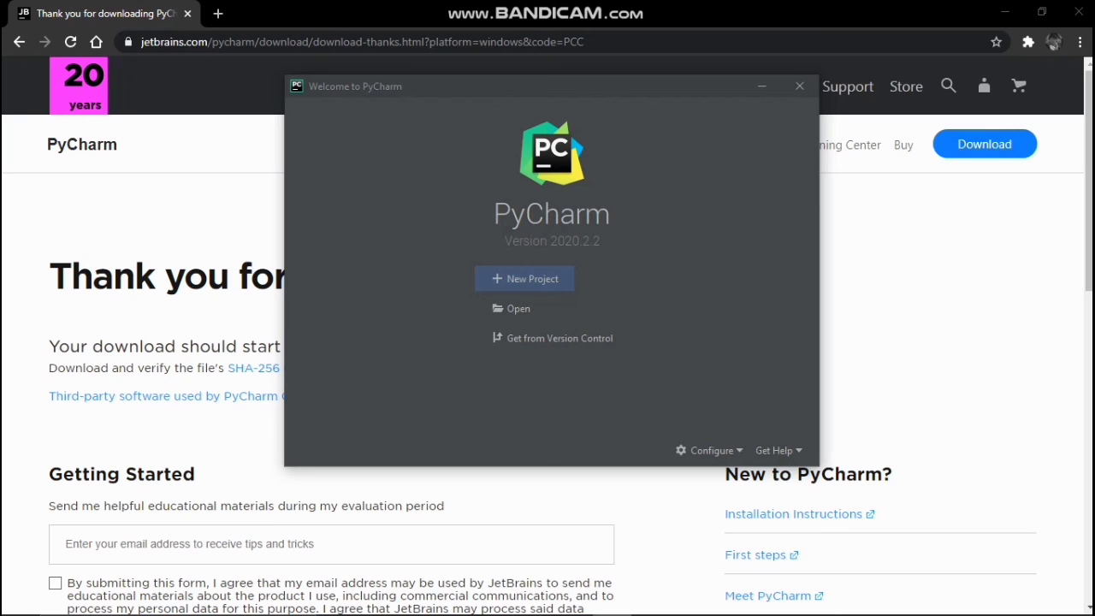